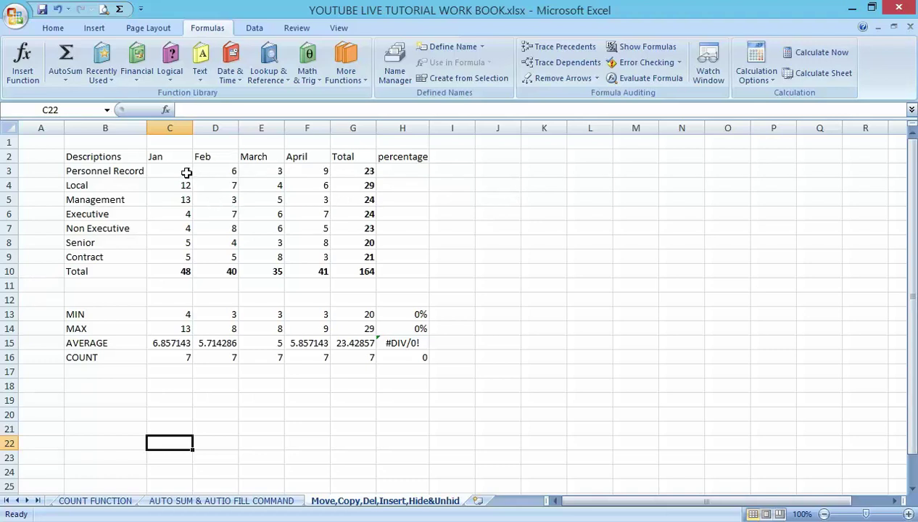
Step: Copy the Personnel Record values from Jan through Total (C3:G3) and paste them starting at K4
{"action": "left_click", "coordinate": [186, 173]}
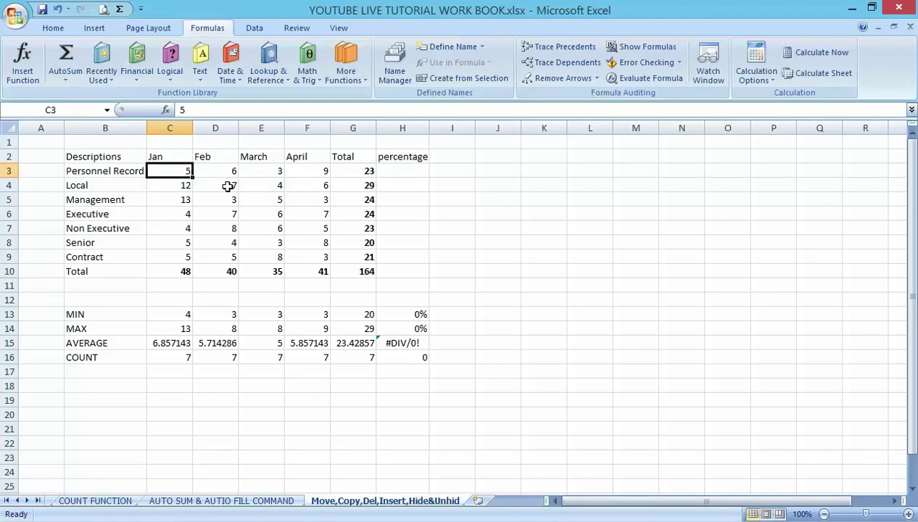
{"action": "key", "text": "shift+Right"}
{"action": "key", "text": "shift+Right"}
{"action": "key", "text": "shift+Right"}
{"action": "key", "text": "shift+Right"}
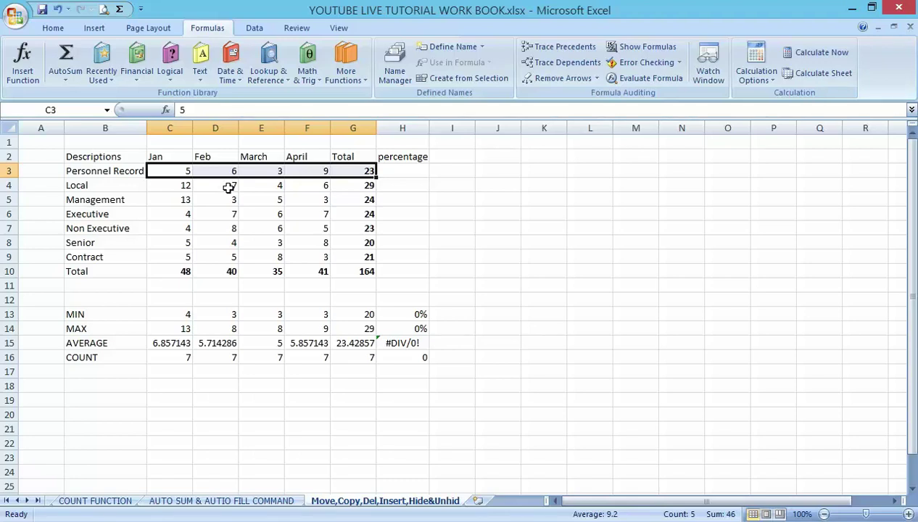
{"action": "key", "text": "ctrl+c"}
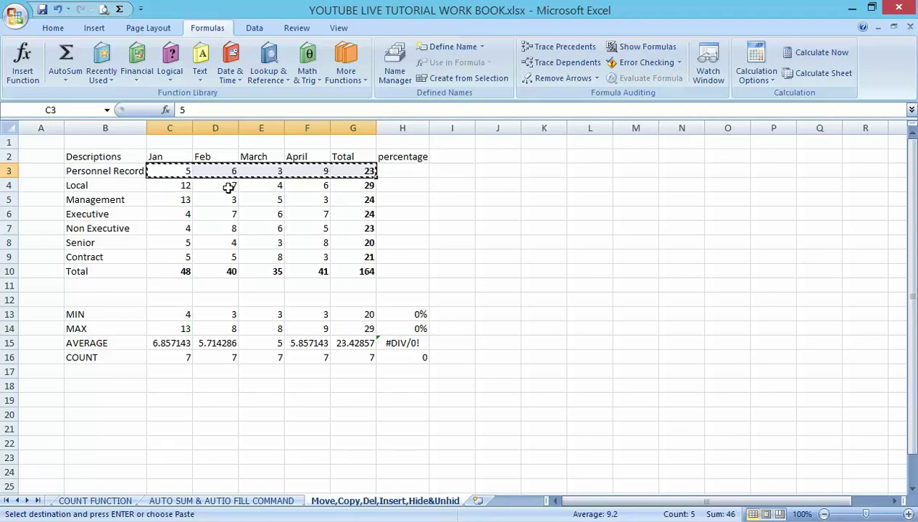
{"action": "left_click", "coordinate": [541, 186]}
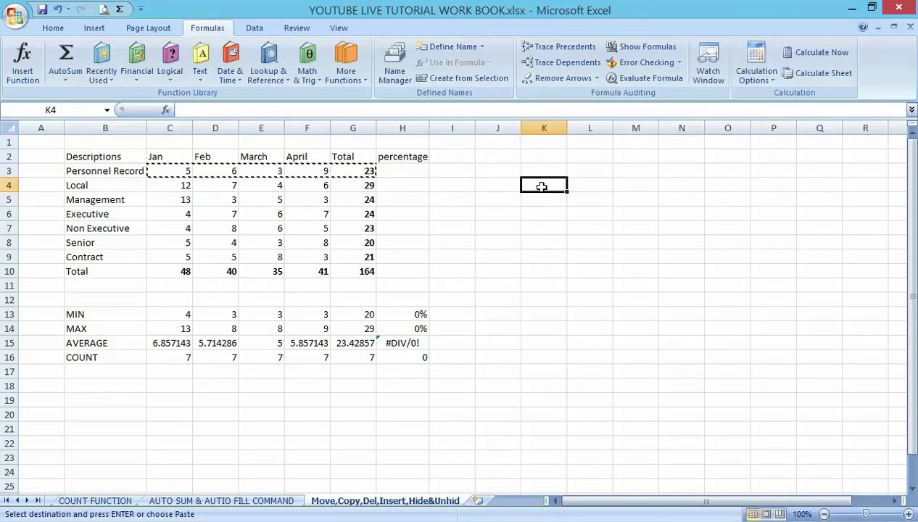
{"action": "key", "text": "ctrl+v"}
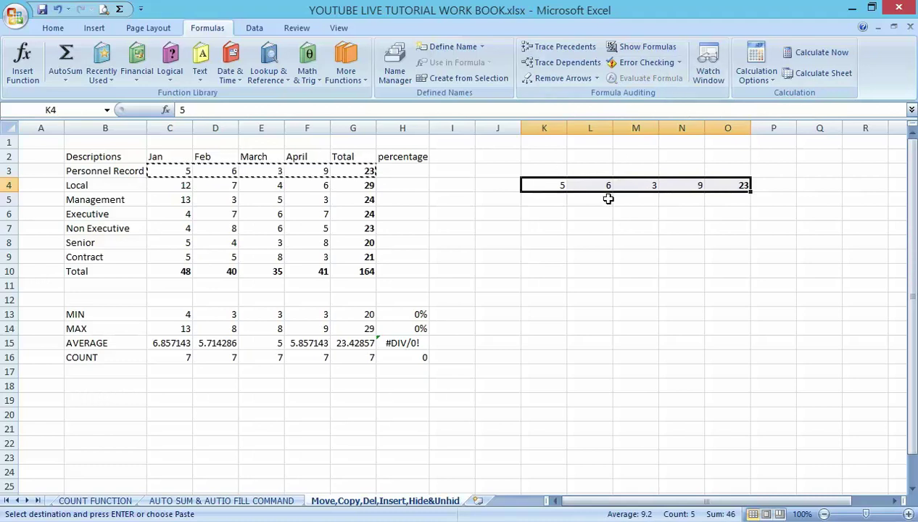
Step: Paste the copied Personnel Record values again into the four rows starting at K5, K6, K7 and K8, and end copy mode
{"action": "left_click", "coordinate": [549, 200]}
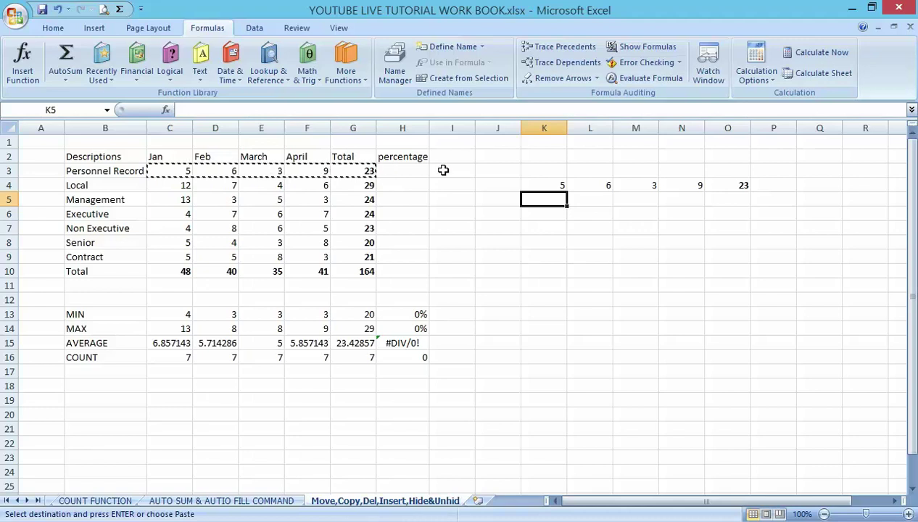
{"action": "key", "text": "ctrl+v"}
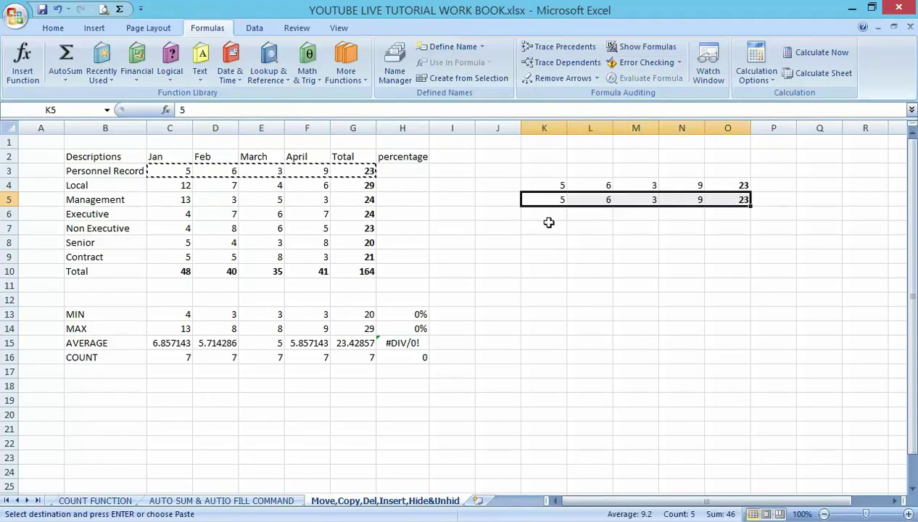
{"action": "left_click", "coordinate": [549, 221]}
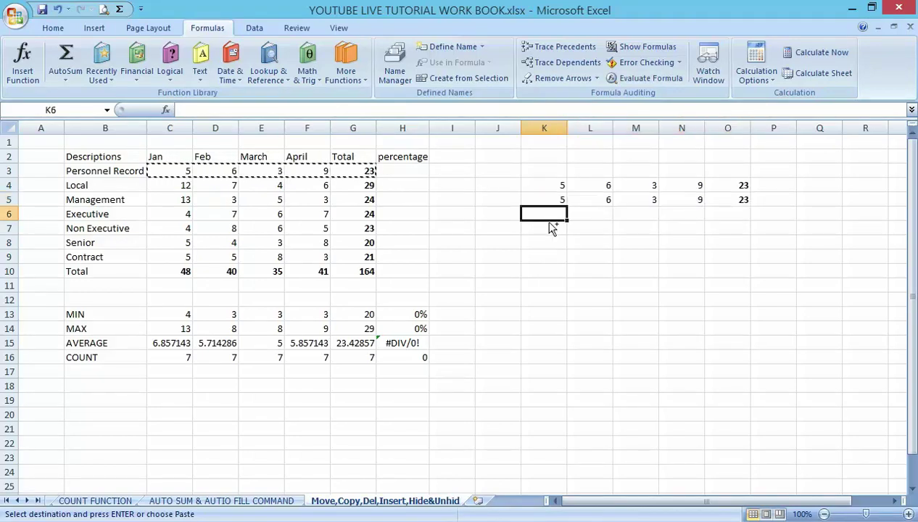
{"action": "key", "text": "ctrl+v"}
{"action": "left_click", "coordinate": [549, 226]}
{"action": "key", "text": "ctrl+v"}
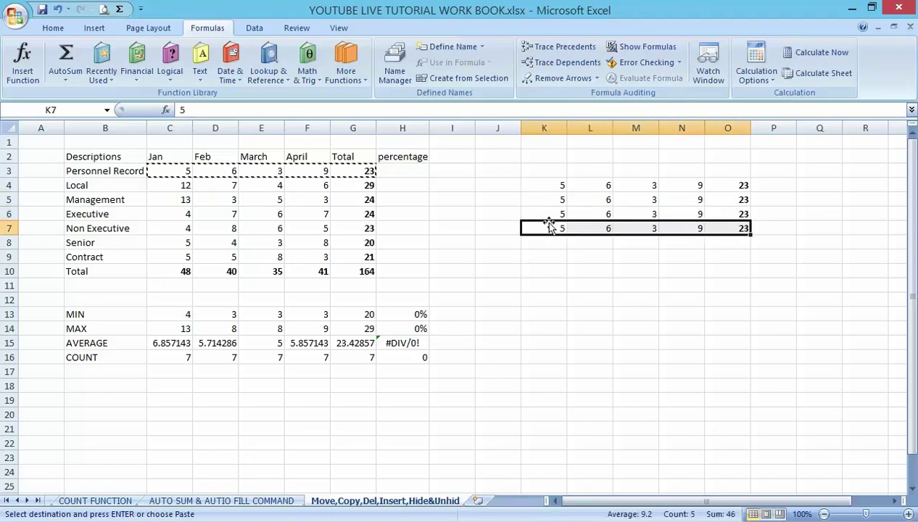
{"action": "key", "text": "Down"}
{"action": "key", "text": "ctrl+v"}
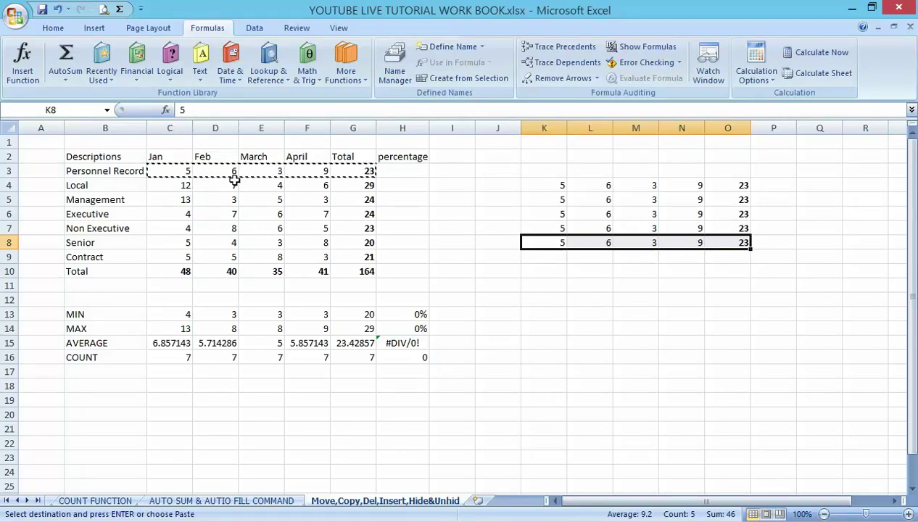
{"action": "key", "text": "Escape"}
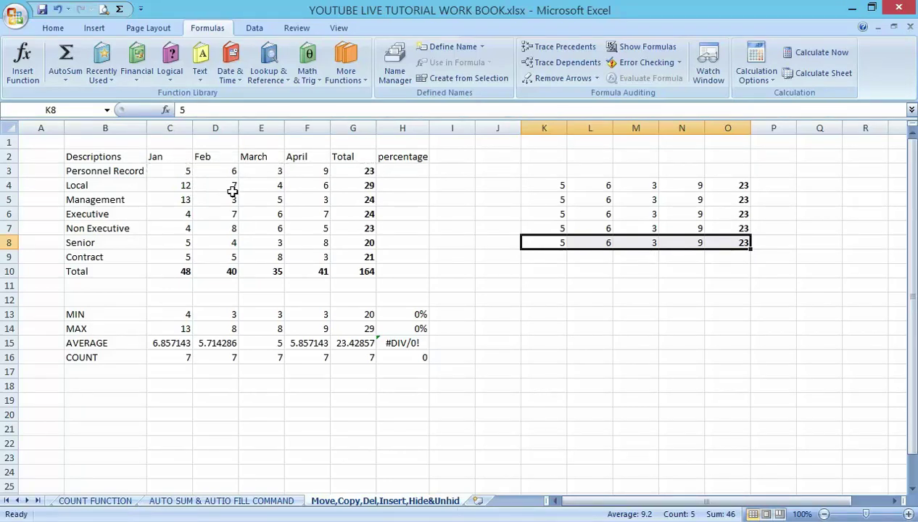
Step: Move the Local row's values from Jan through Total (C4:G4) to the range starting at K10
{"action": "left_click", "coordinate": [535, 260]}
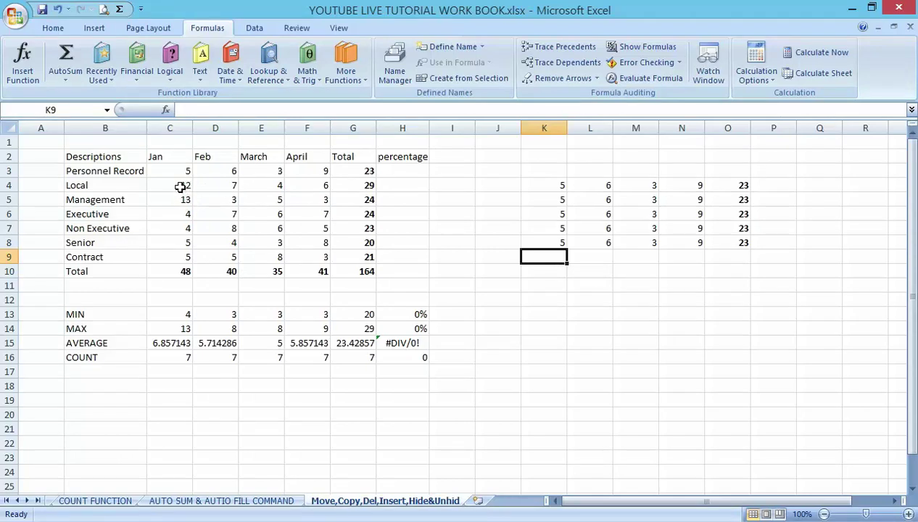
{"action": "left_click_drag", "start_coordinate": [180, 187], "coordinate": [279, 192]}
{"action": "left_click_drag", "start_coordinate": [349, 189], "coordinate": [349, 187]}
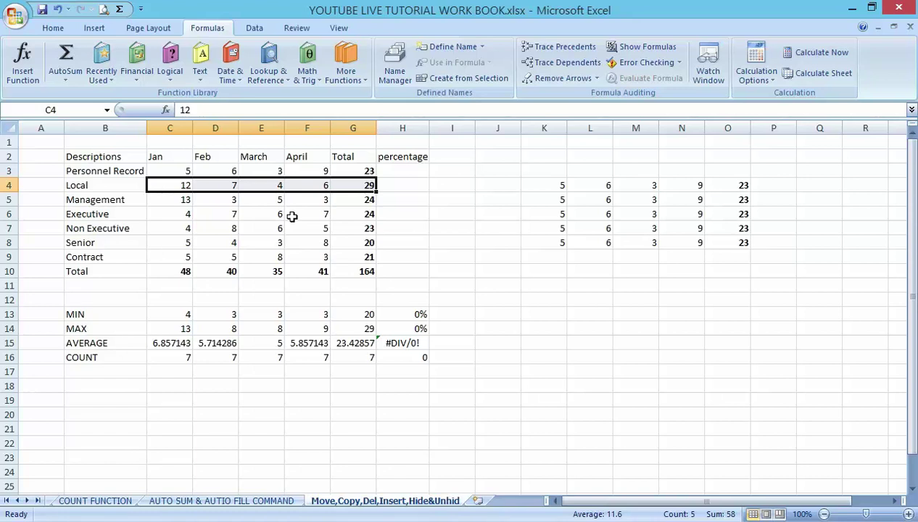
{"action": "key", "text": "ctrl+c"}
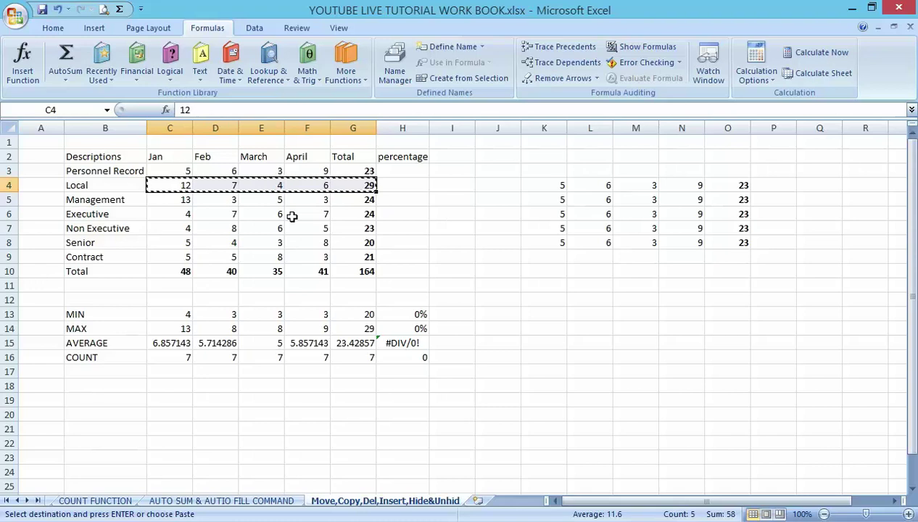
{"action": "left_click", "coordinate": [559, 272]}
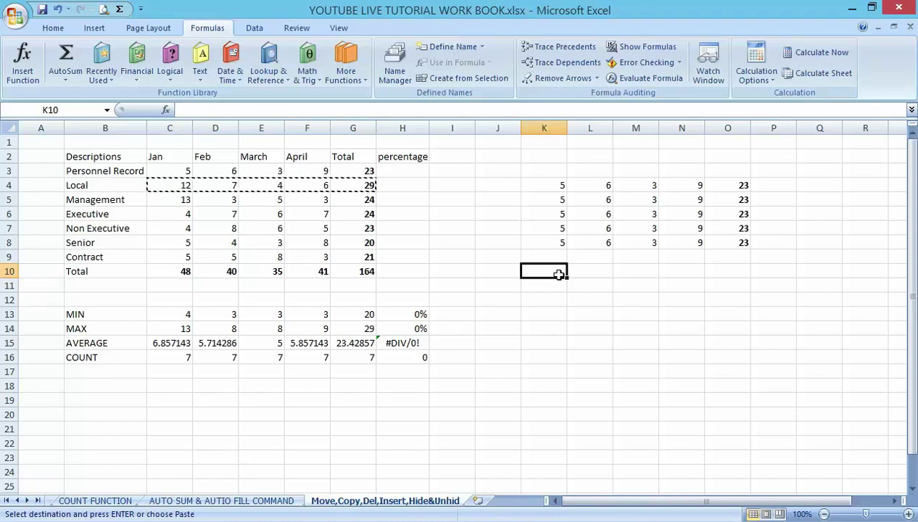
{"action": "key", "text": "Return"}
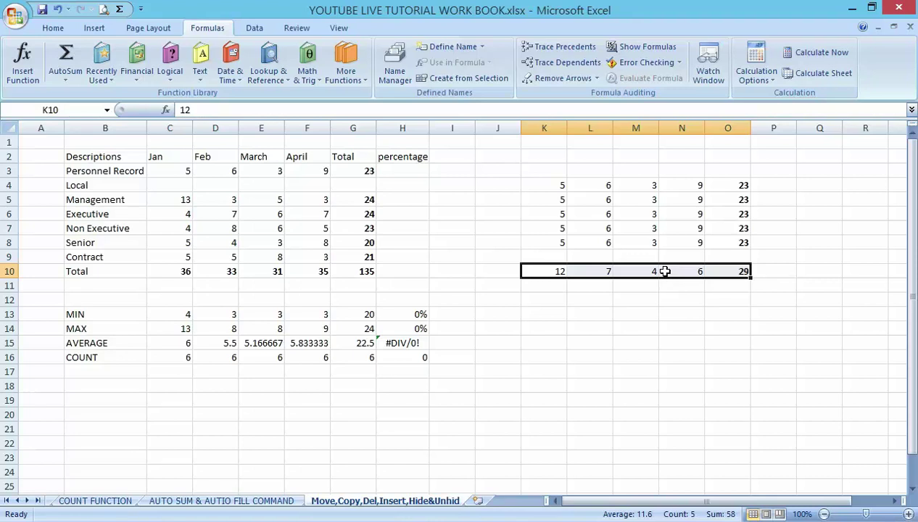
{"action": "left_click", "coordinate": [627, 331]}
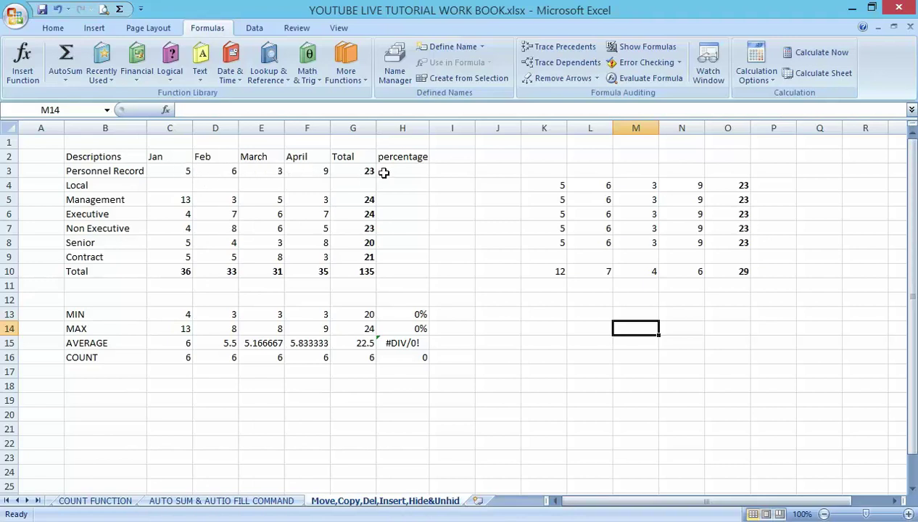
{"action": "left_click", "coordinate": [562, 243]}
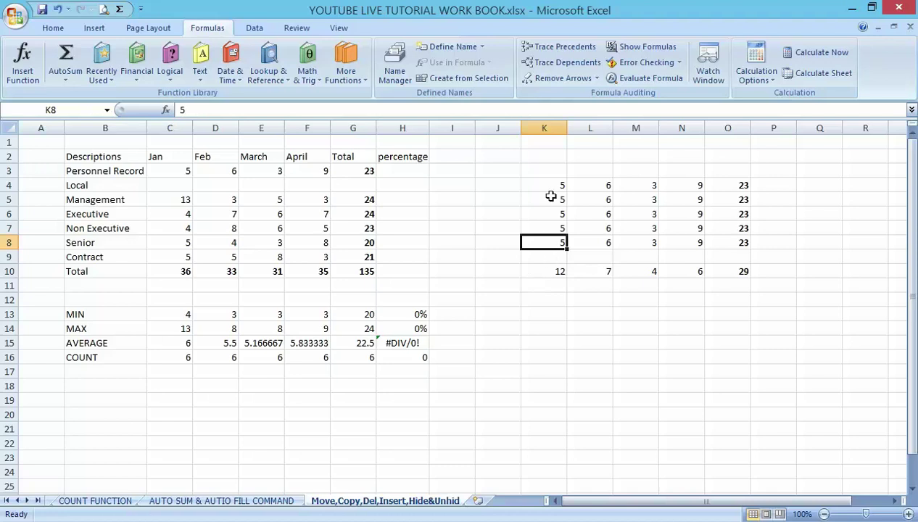
{"action": "left_click_drag", "start_coordinate": [557, 186], "coordinate": [655, 213]}
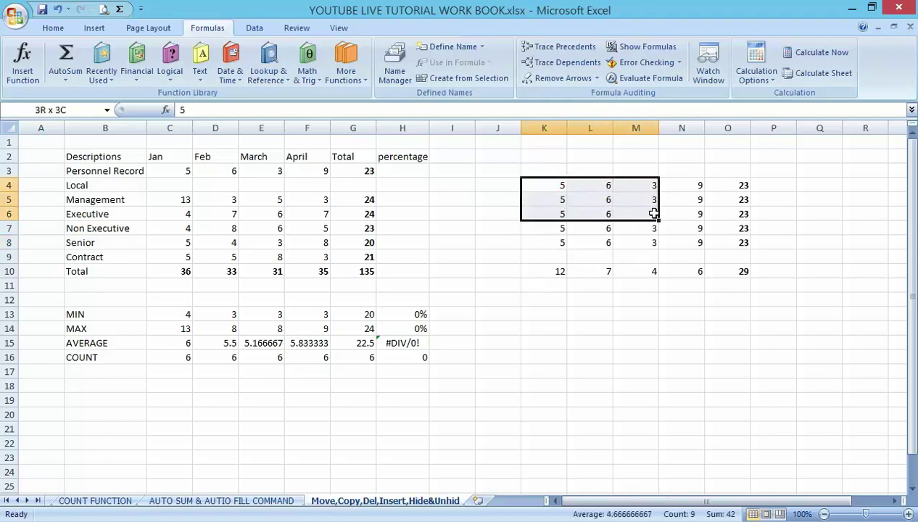
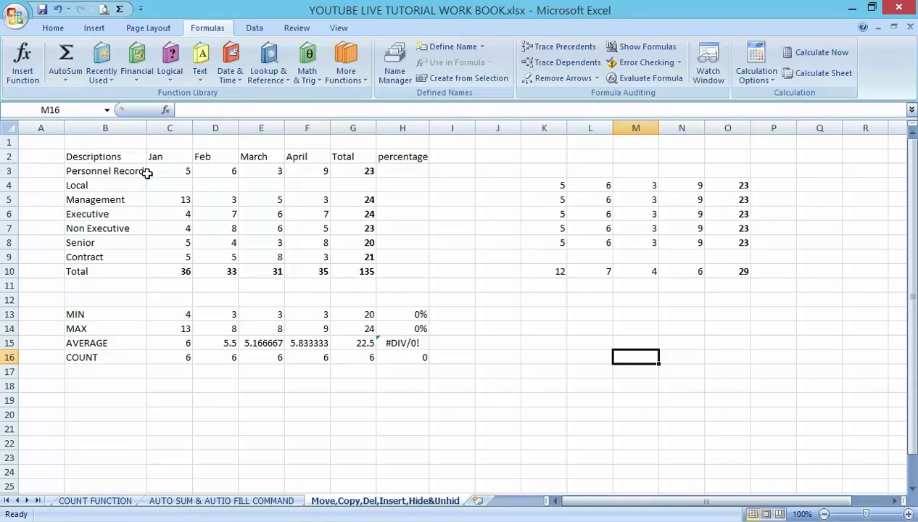
Step: Insert a blank column between the April and Total columns
{"action": "left_click", "coordinate": [41, 30]}
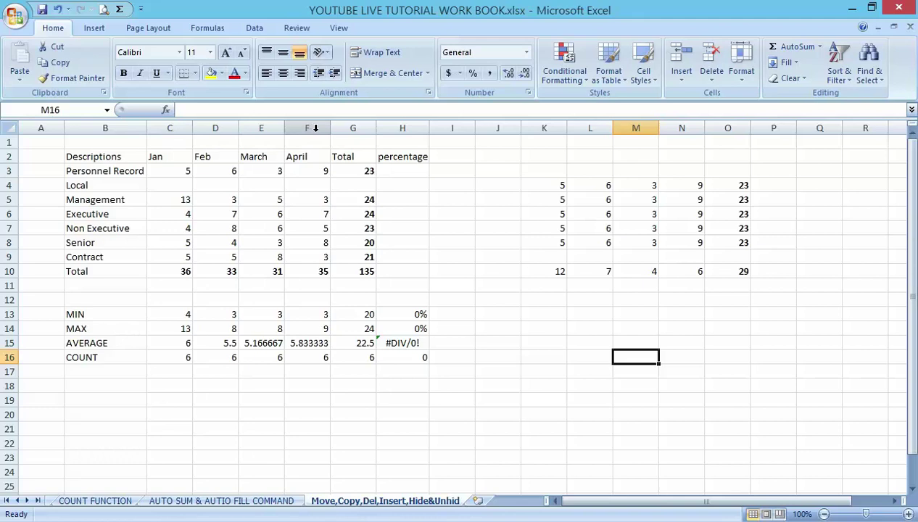
{"action": "left_click", "coordinate": [338, 128]}
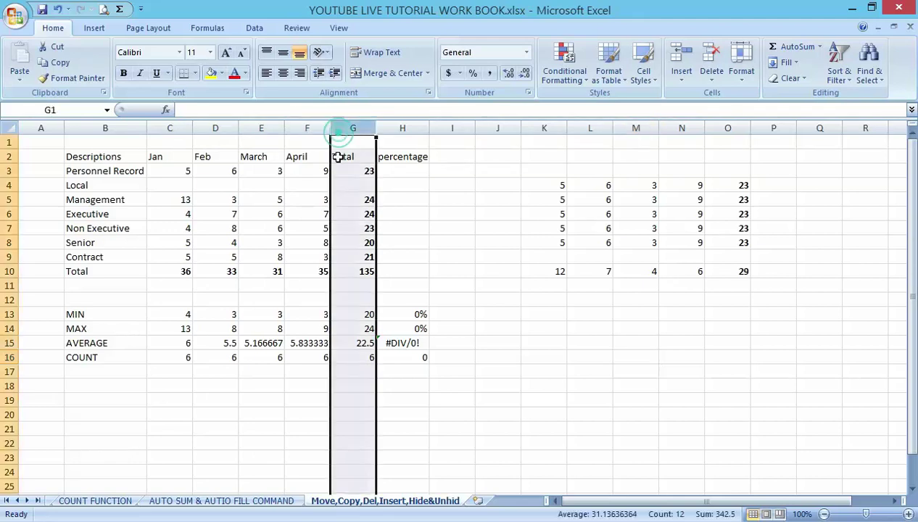
{"action": "left_click", "coordinate": [453, 412]}
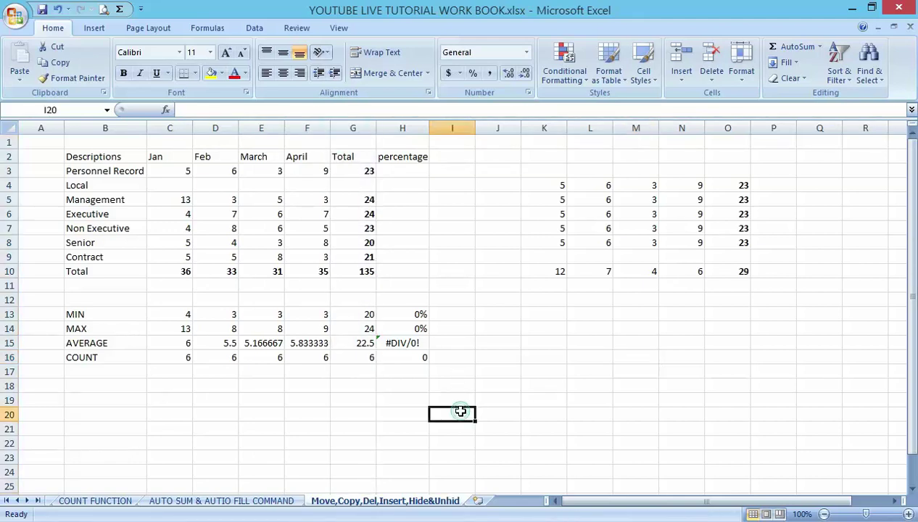
{"action": "left_click", "coordinate": [353, 128]}
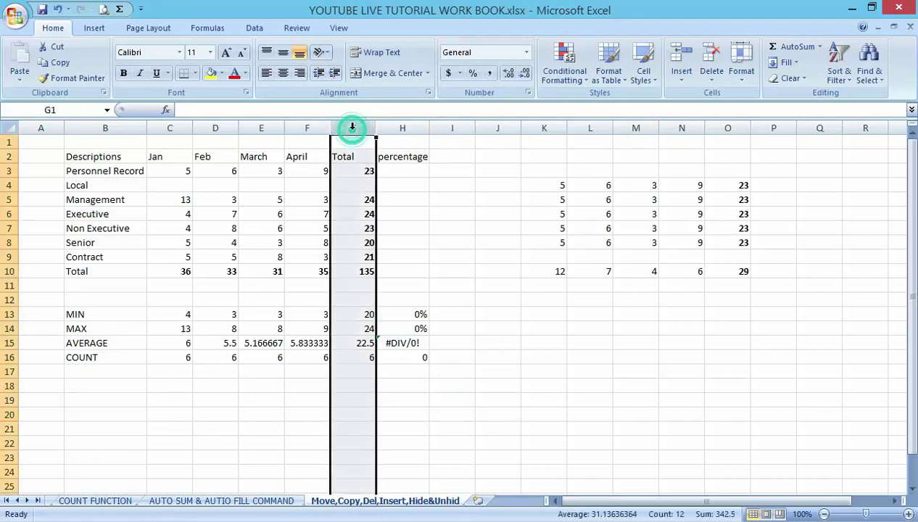
{"action": "left_click_drag", "start_coordinate": [331, 148], "coordinate": [304, 148]}
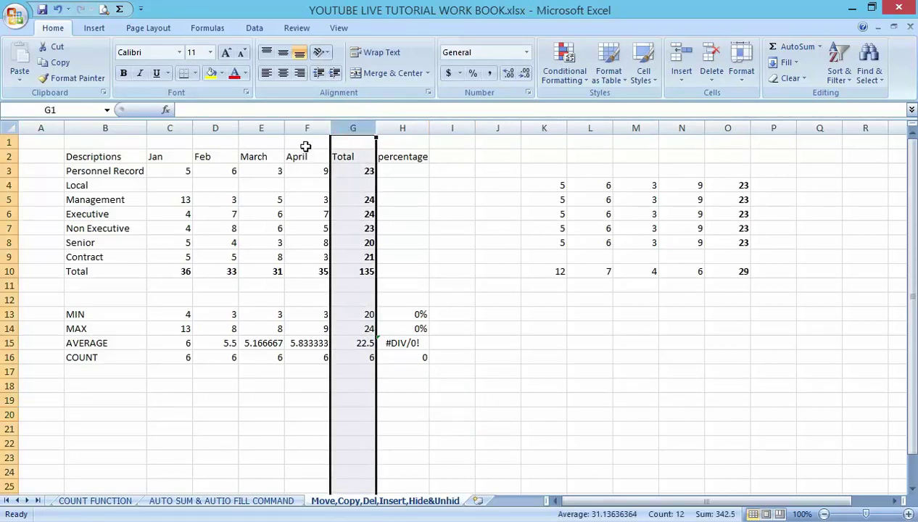
{"action": "left_click", "coordinate": [306, 128]}
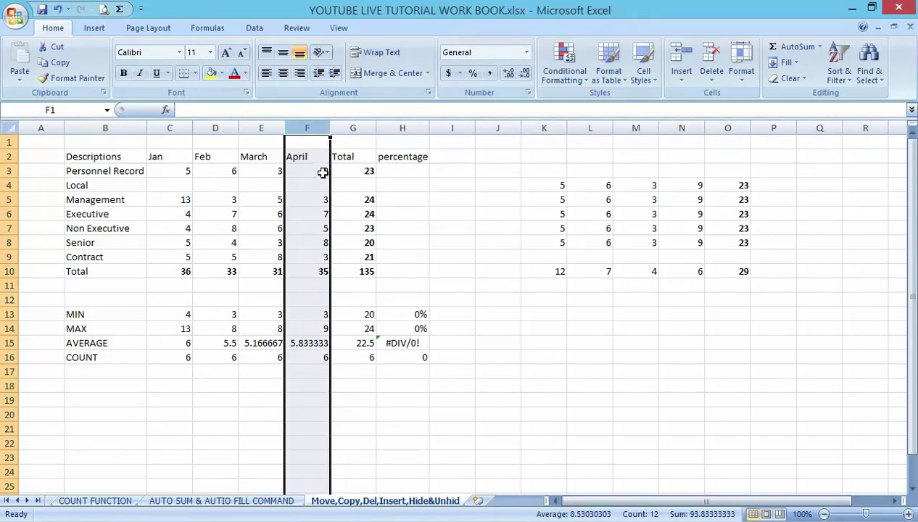
{"action": "left_click", "coordinate": [346, 127]}
{"action": "left_click", "coordinate": [346, 128]}
{"action": "left_click", "coordinate": [346, 127]}
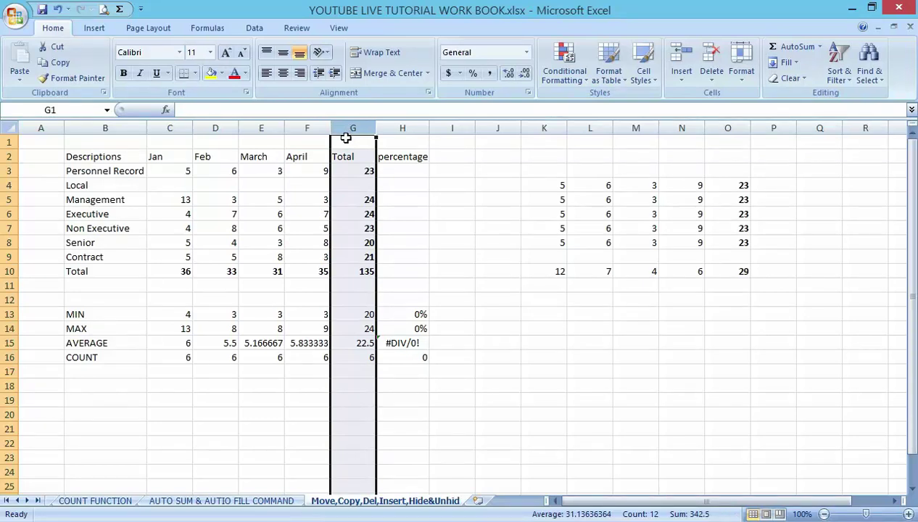
{"action": "key", "text": "ctrl+shift+plus"}
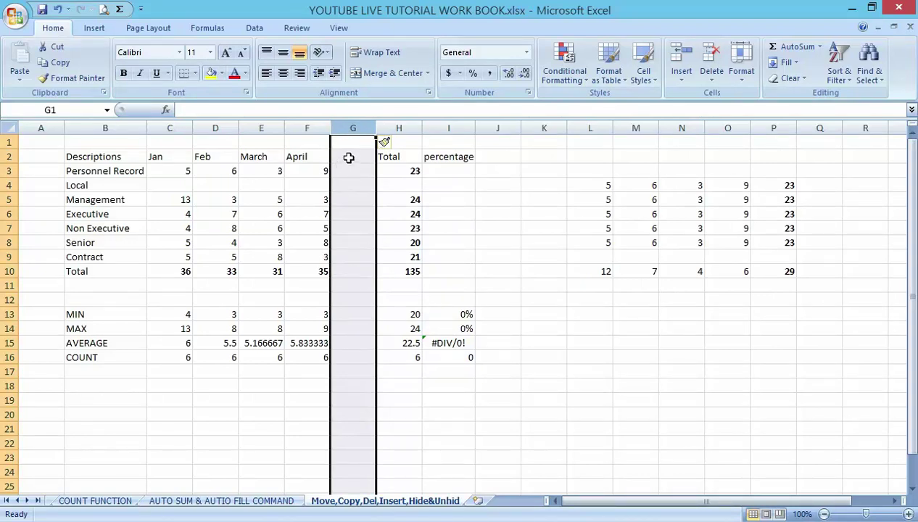
Step: Enter "May" as the header of the new column in G2
{"action": "left_click", "coordinate": [349, 157]}
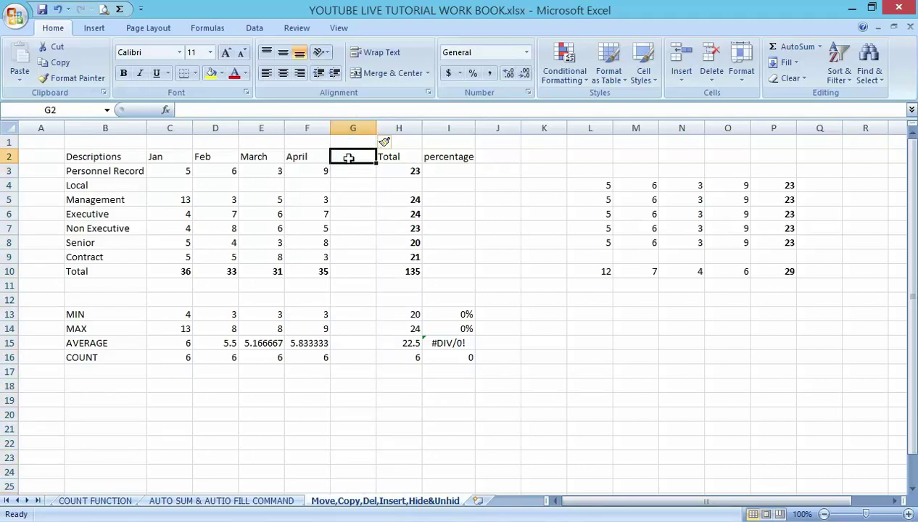
{"action": "type", "text": "May"}
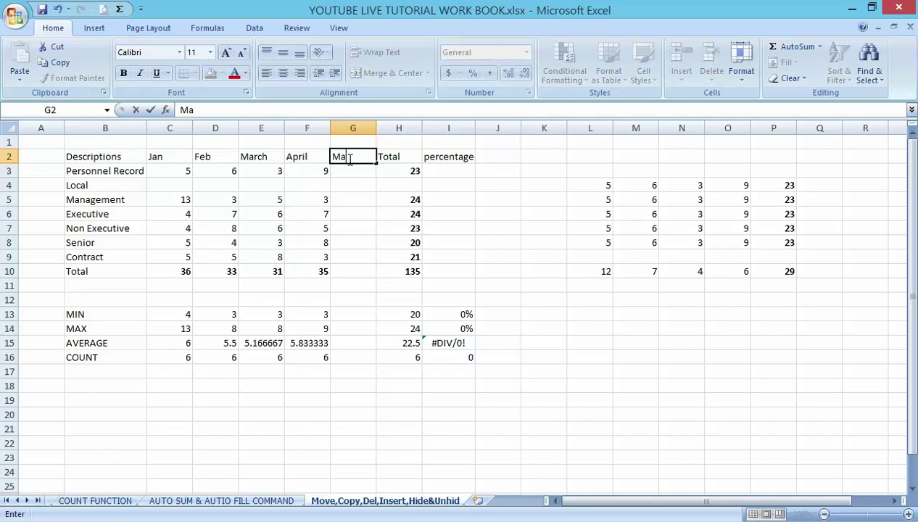
{"action": "left_click", "coordinate": [355, 197]}
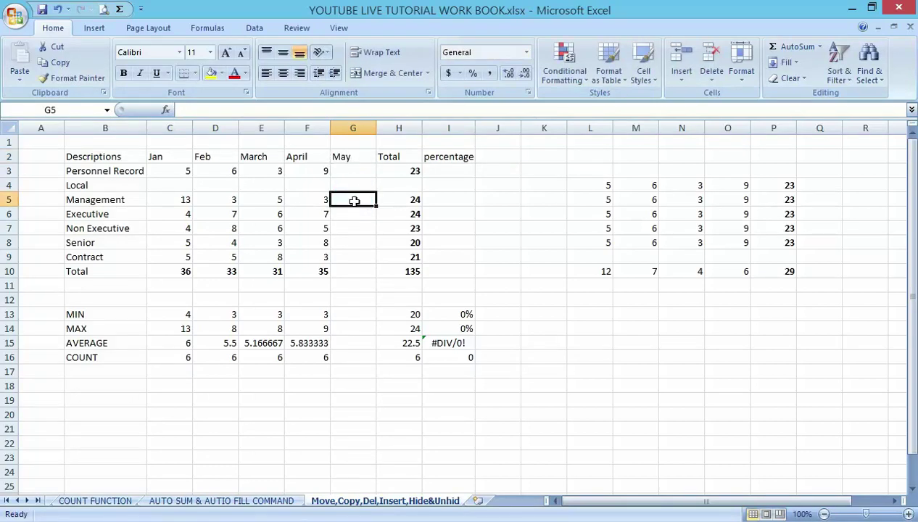
Step: Insert a blank row above Non Executive and label it "Director" in B7
{"action": "left_click", "coordinate": [11, 228]}
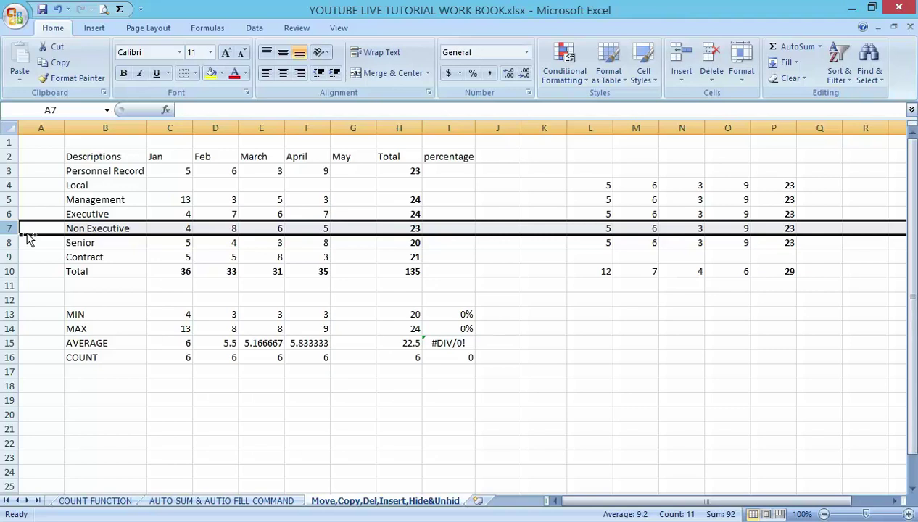
{"action": "key", "text": "ctrl+shift+plus"}
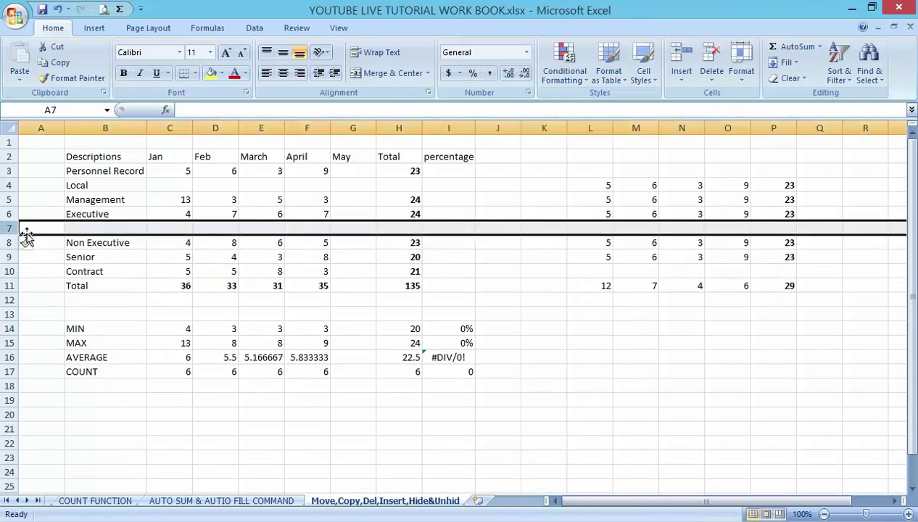
{"action": "left_click", "coordinate": [91, 227]}
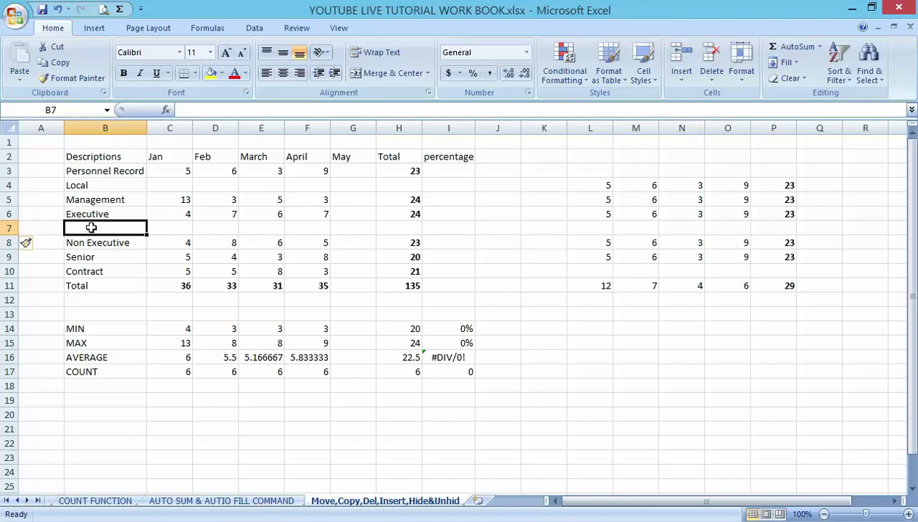
{"action": "type", "text": "D"}
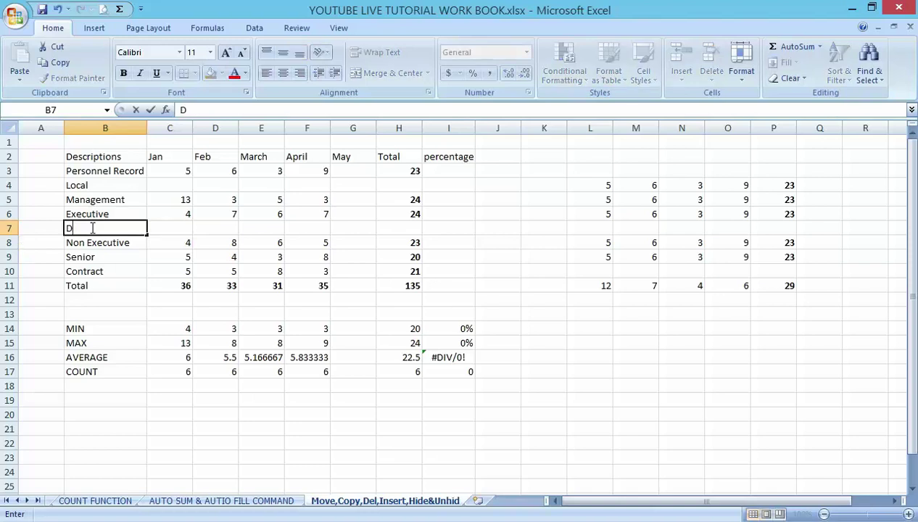
{"action": "type", "text": "irector"}
{"action": "left_click", "coordinate": [132, 341]}
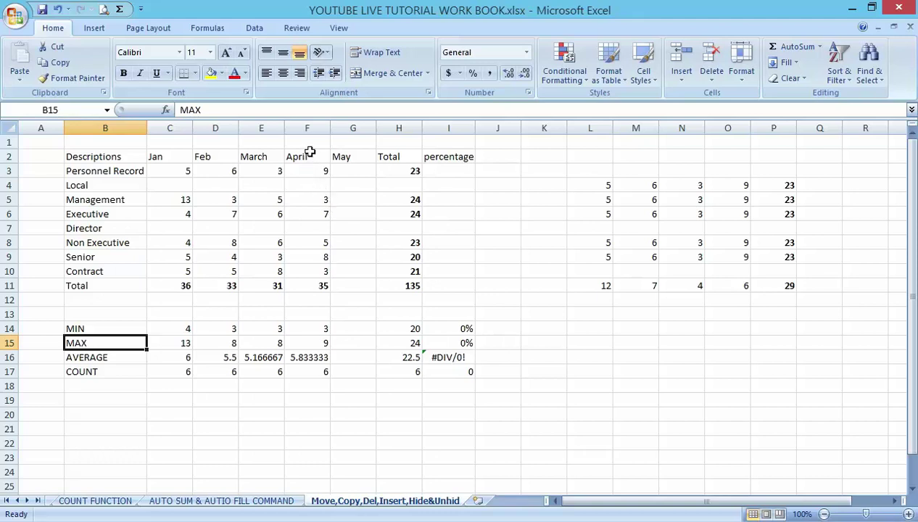
{"action": "left_click", "coordinate": [589, 128]}
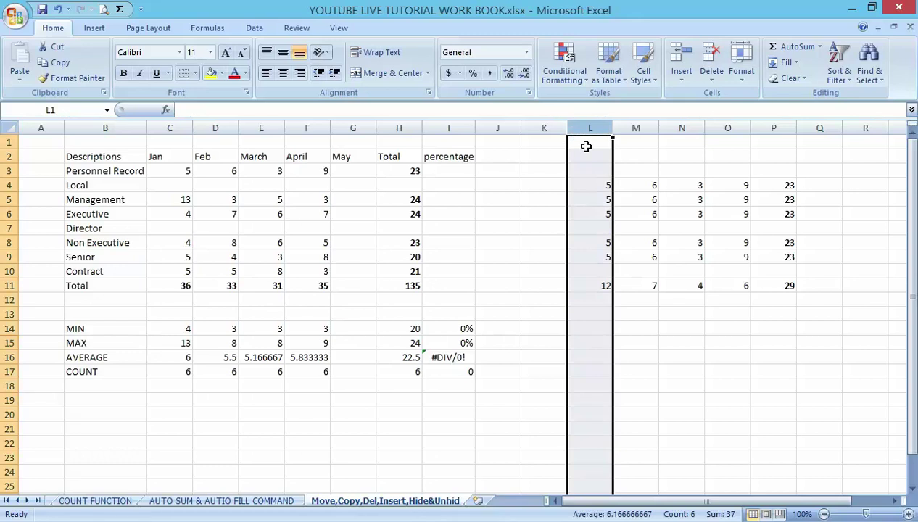
{"action": "left_click", "coordinate": [301, 128]}
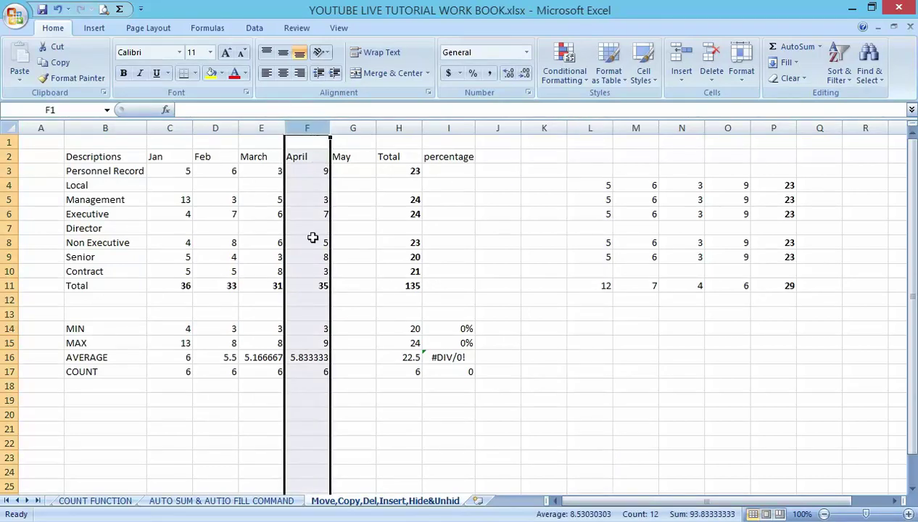
{"action": "left_click", "coordinate": [353, 128]}
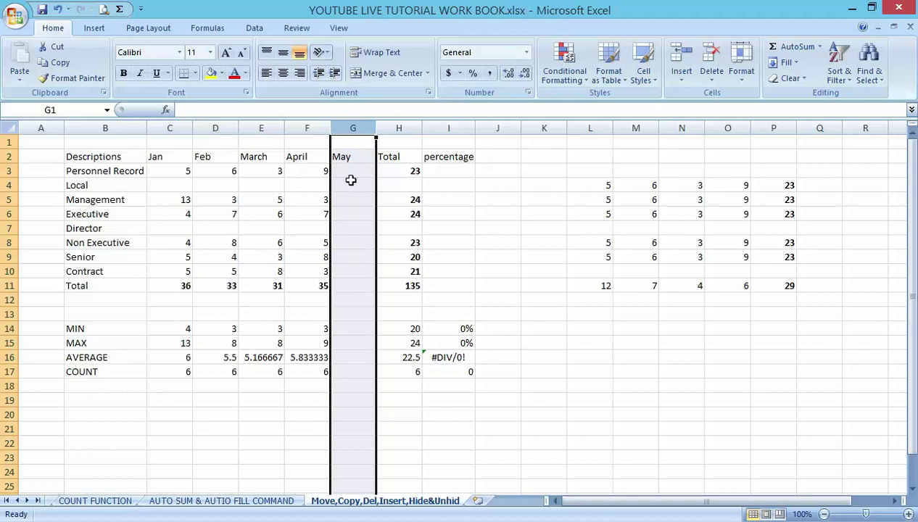
{"action": "left_click", "coordinate": [344, 219]}
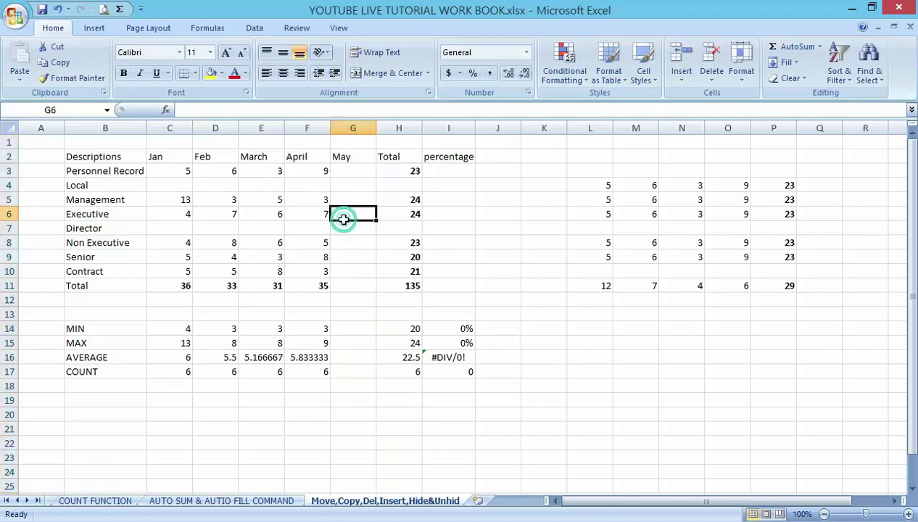
{"action": "left_click", "coordinate": [341, 171]}
{"action": "type", "text": "1"}
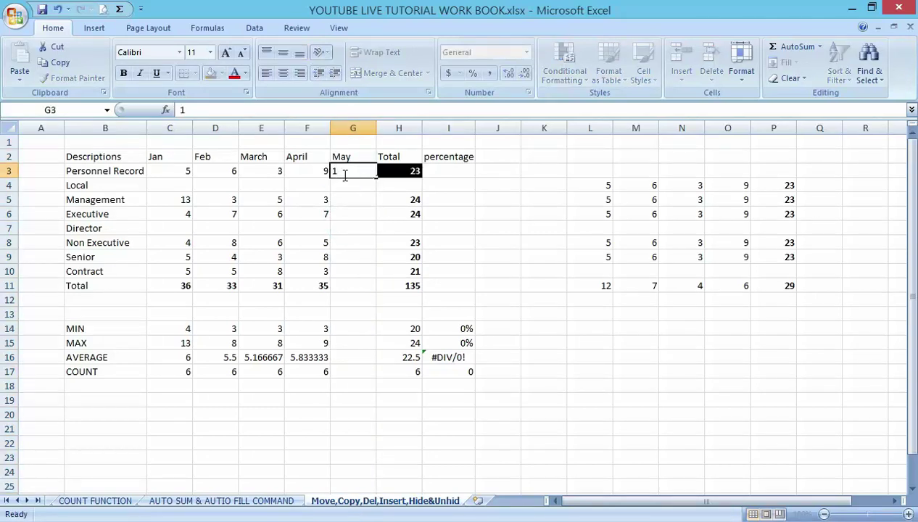
{"action": "key", "text": "Return"}
{"action": "key", "text": "ctrl+z"}
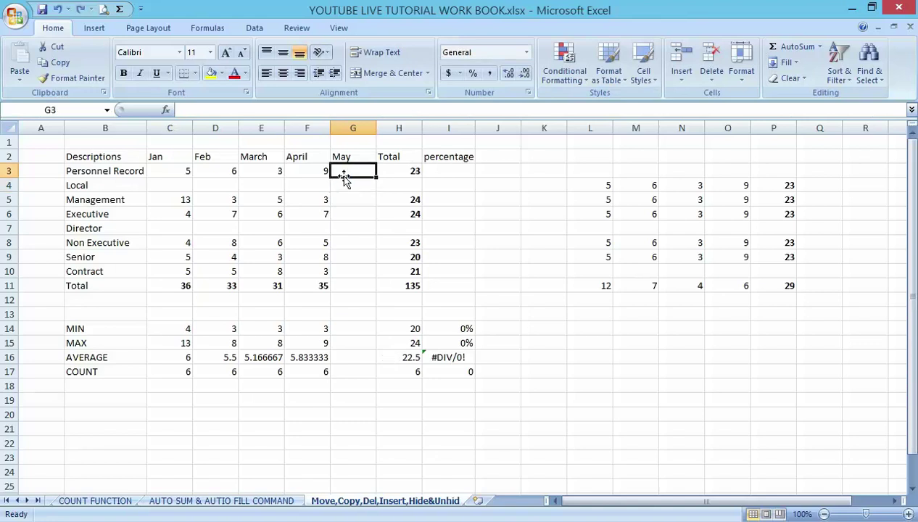
Step: Enter the May values 1, 2, 3, 4 and 5 for Personnel Record through Director in G3:G7
{"action": "type", "text": "1"}
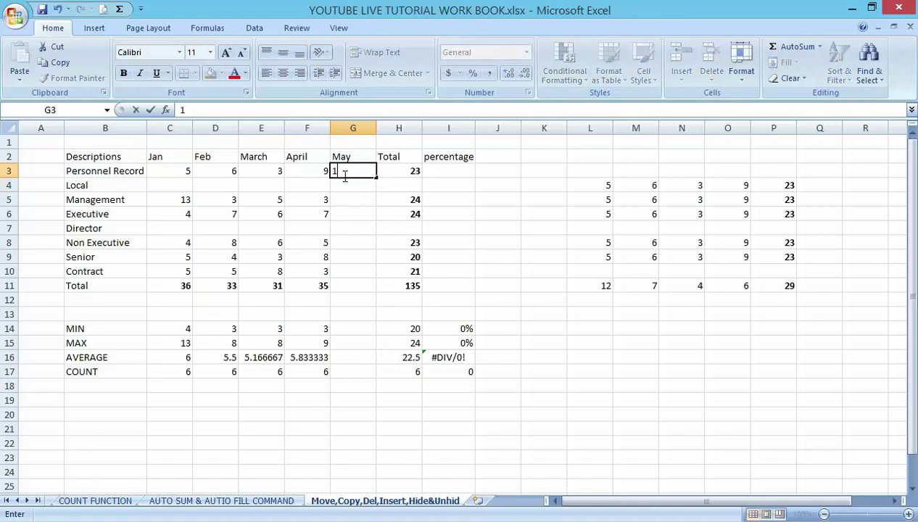
{"action": "key", "text": "Return"}
{"action": "type", "text": "2"}
{"action": "key", "text": "Return"}
{"action": "type", "text": "3"}
{"action": "key", "text": "Return"}
{"action": "type", "text": "4"}
{"action": "key", "text": "Return"}
{"action": "type", "text": "5"}
{"action": "key", "text": "Return"}
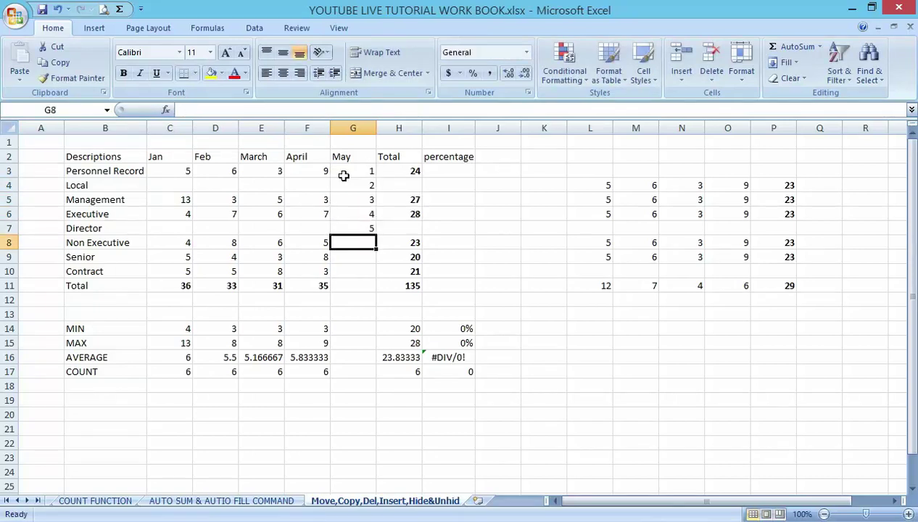
Step: Enter the May values 5, 6 and 7 in G8:G10 and total G3:G10 in G11 with AutoSum
{"action": "type", "text": "5"}
{"action": "key", "text": "Return"}
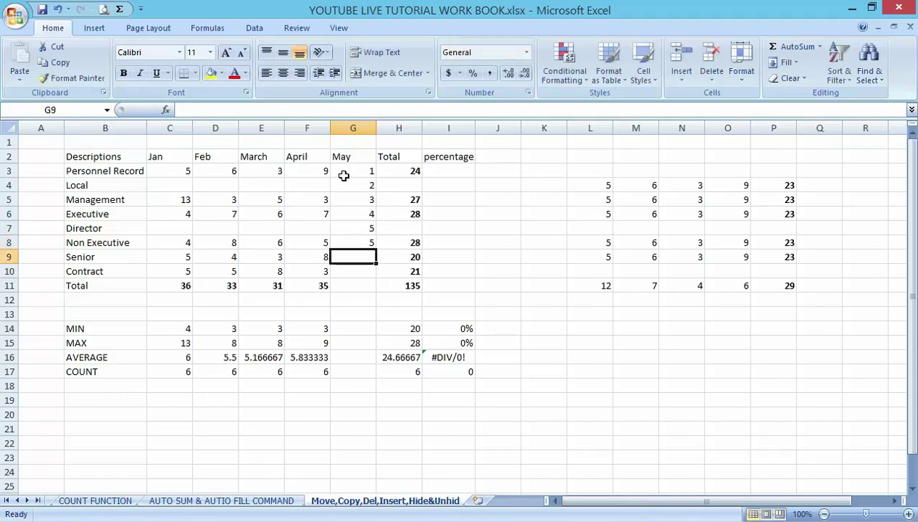
{"action": "type", "text": "6"}
{"action": "key", "text": "Return"}
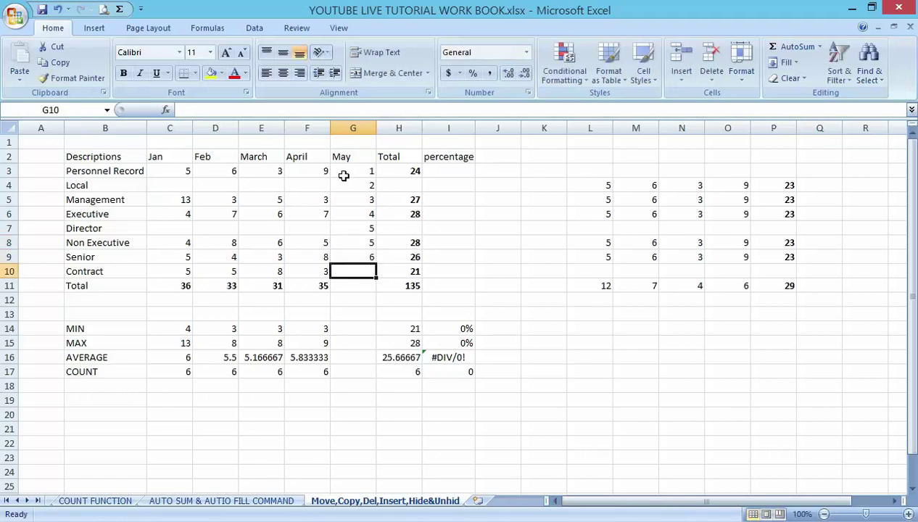
{"action": "type", "text": "7"}
{"action": "key", "text": "Return"}
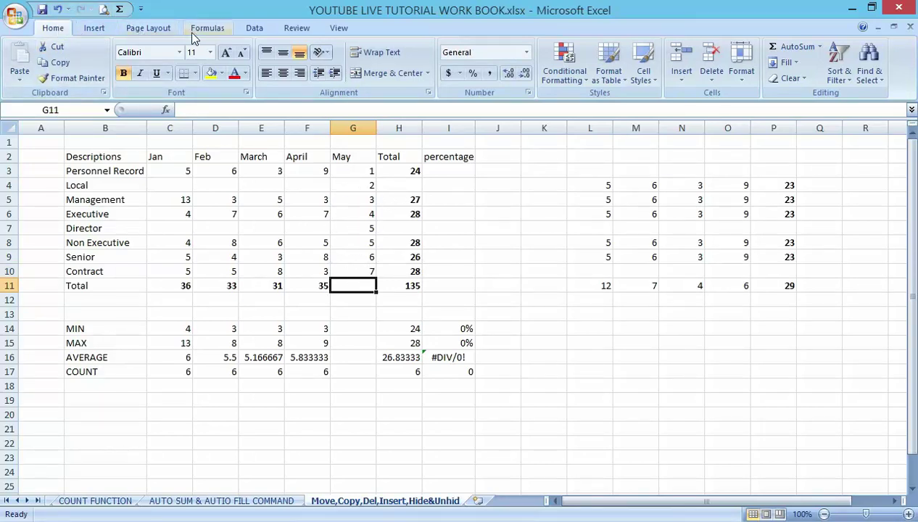
{"action": "left_click", "coordinate": [118, 9]}
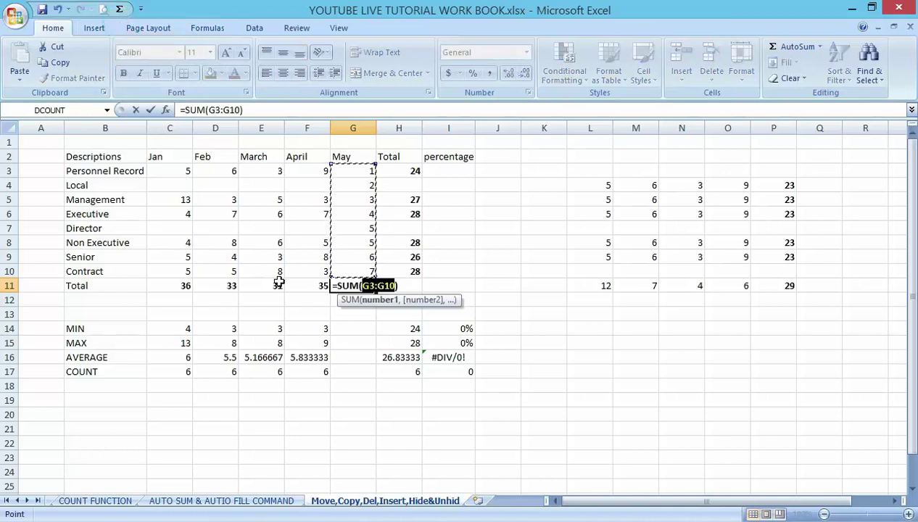
{"action": "key", "text": "Return"}
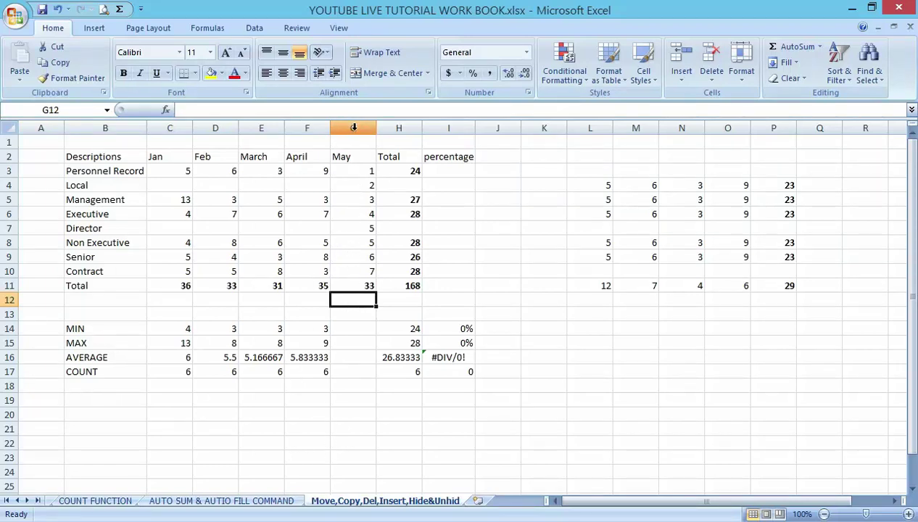
Step: Delete the entire May column (G) and the Director row (7)
{"action": "left_click", "coordinate": [353, 128]}
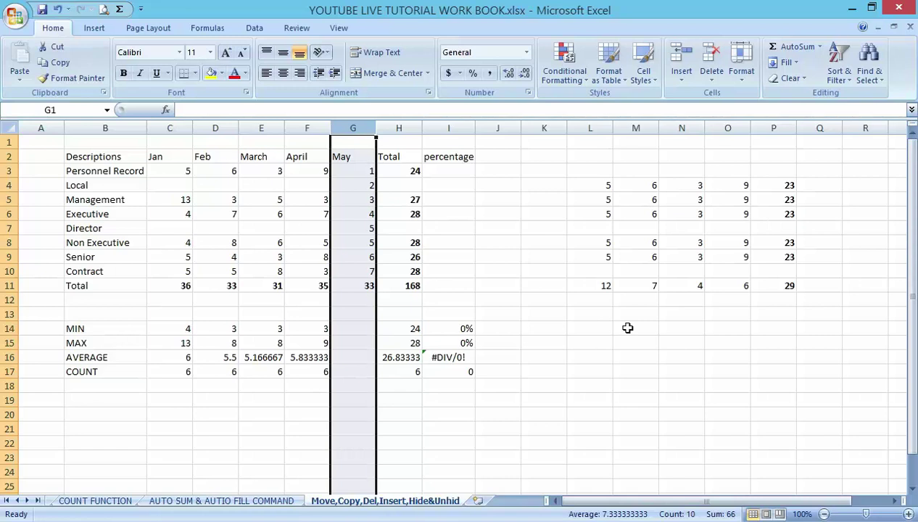
{"action": "key", "text": "ctrl+minus"}
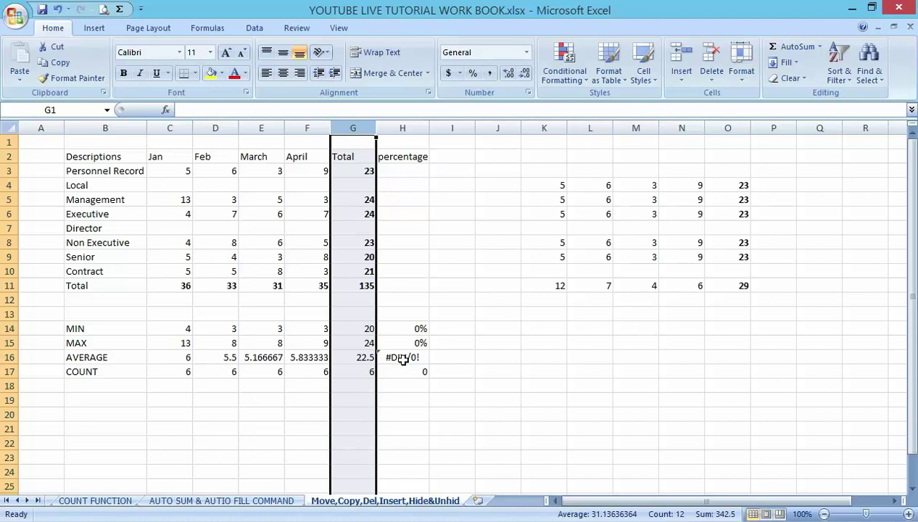
{"action": "left_click", "coordinate": [11, 228]}
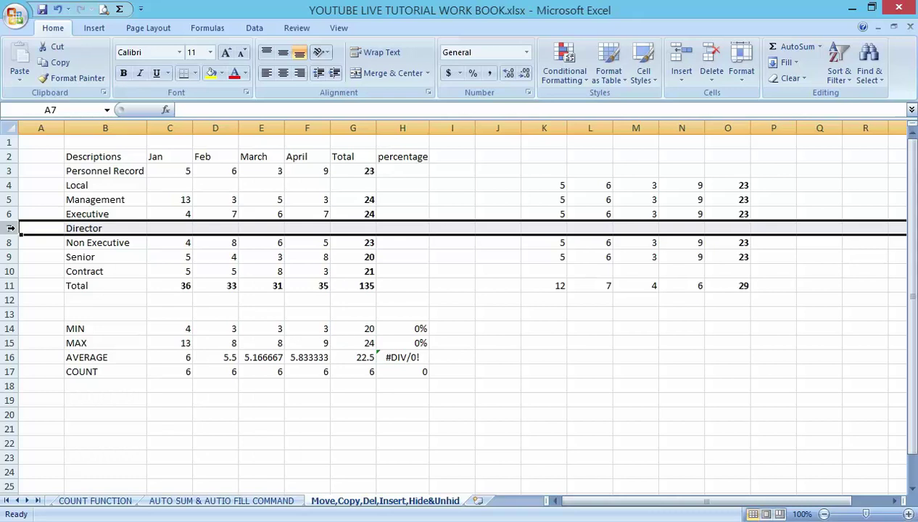
{"action": "key", "text": "ctrl+minus"}
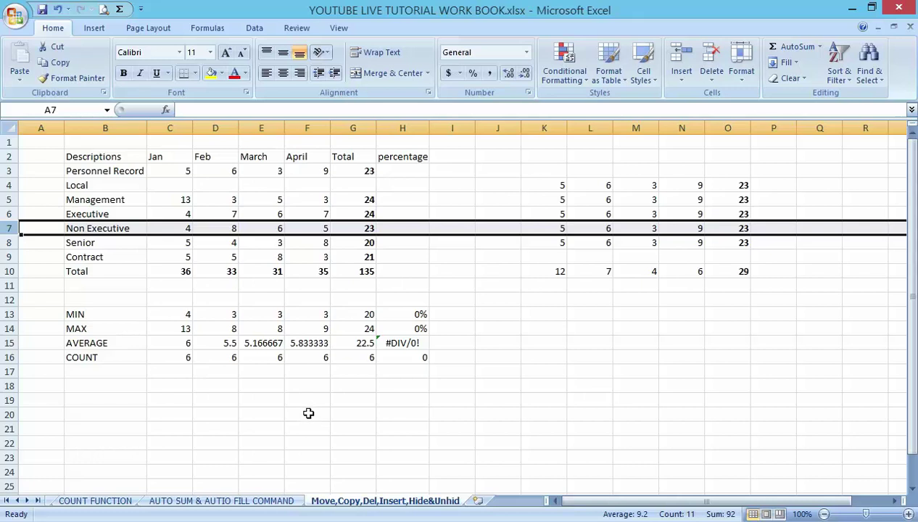
Step: Widen the table's month and Total columns one at a time
{"action": "left_click", "coordinate": [287, 464]}
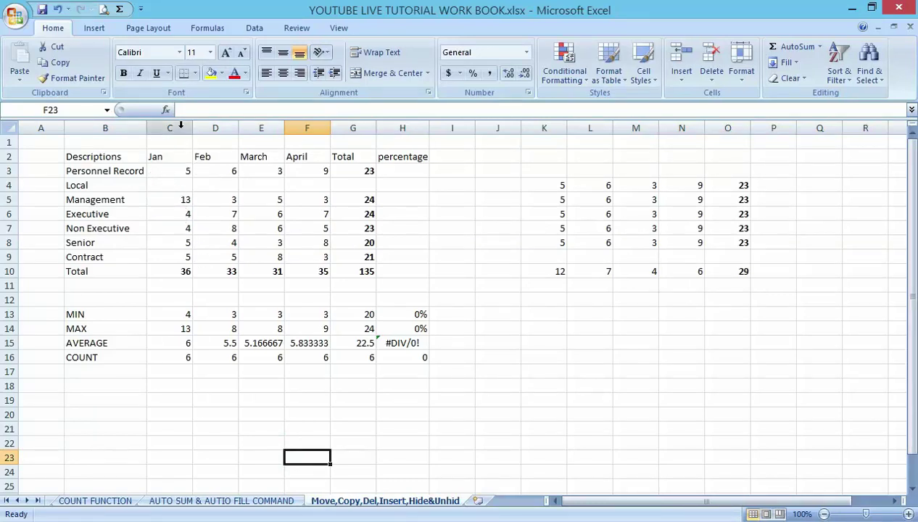
{"action": "left_click_drag", "start_coordinate": [193, 125], "coordinate": [403, 128]}
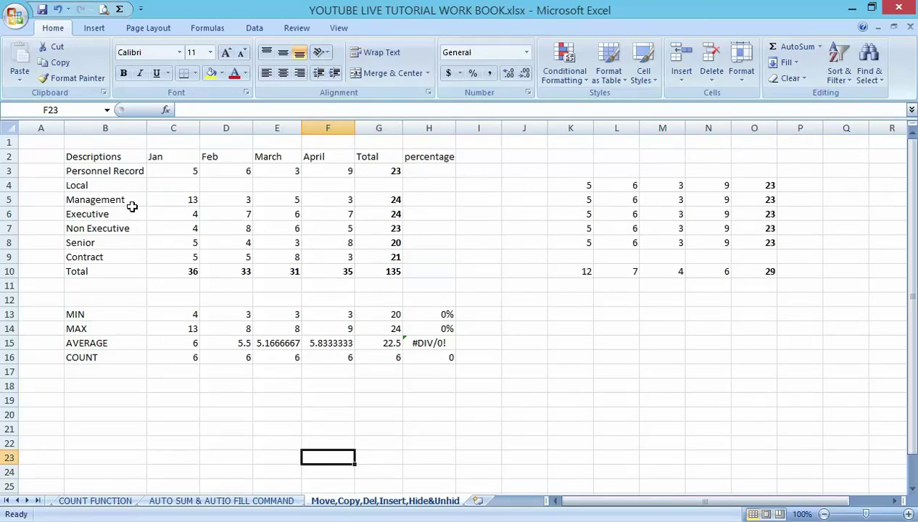
Step: Undo the individual column width changes and redo the deletions of the May column and Director row
{"action": "key", "text": "ctrl+z"}
{"action": "key", "text": "ctrl+z"}
{"action": "key", "text": "ctrl+z"}
{"action": "key", "text": "ctrl+z"}
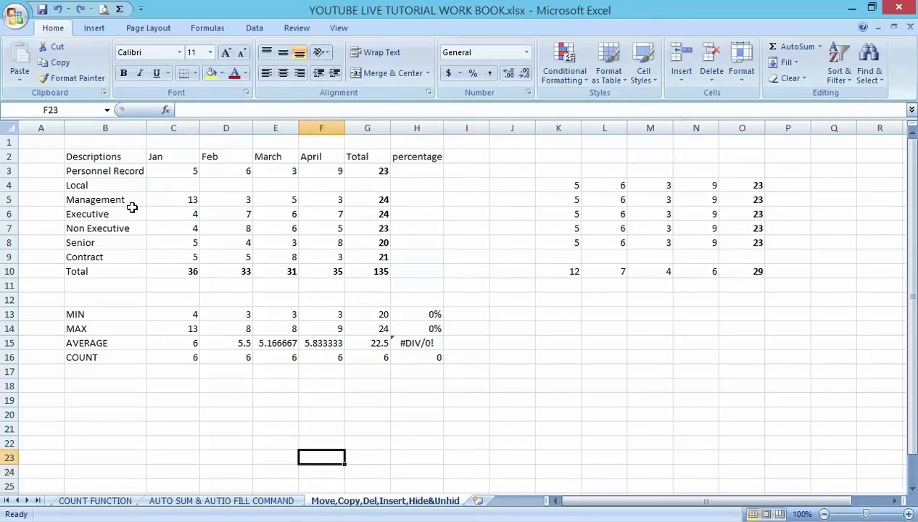
{"action": "key", "text": "ctrl+z"}
{"action": "key", "text": "ctrl+z"}
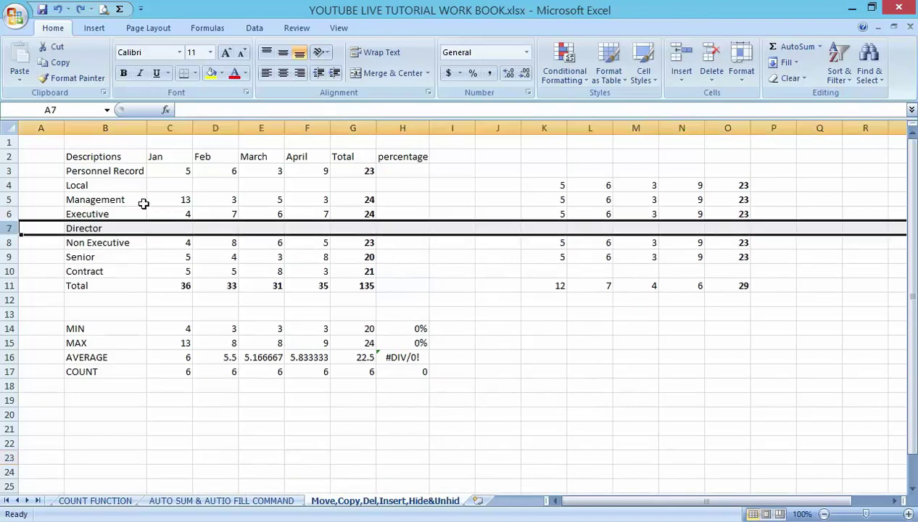
{"action": "left_click", "coordinate": [58, 8]}
{"action": "left_click", "coordinate": [78, 10]}
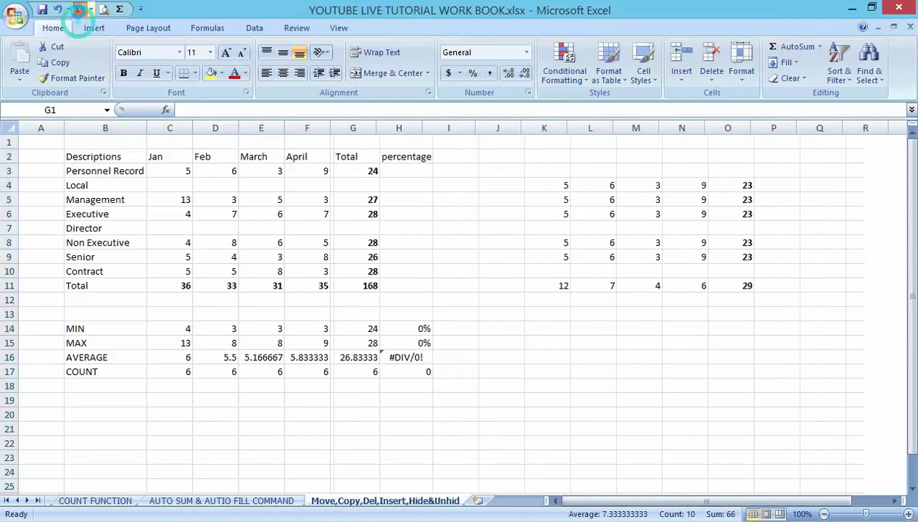
{"action": "left_click", "coordinate": [78, 10]}
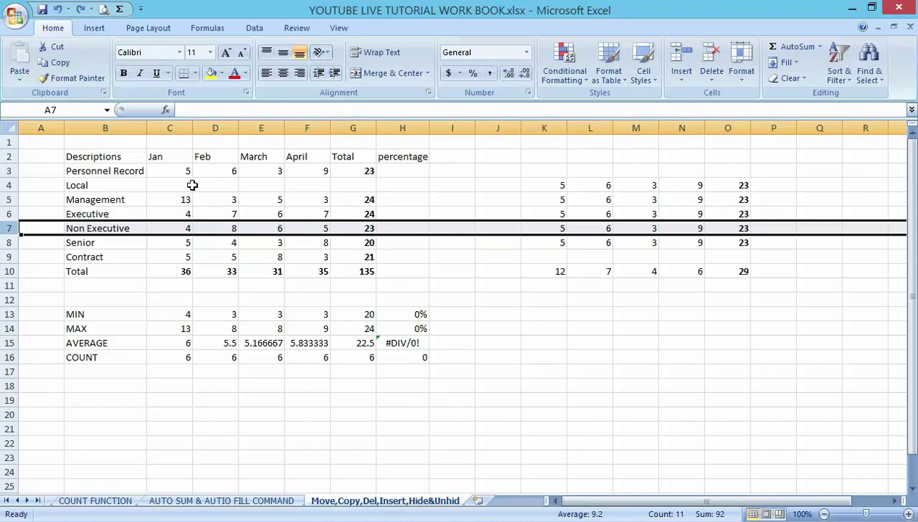
{"action": "left_click", "coordinate": [160, 156]}
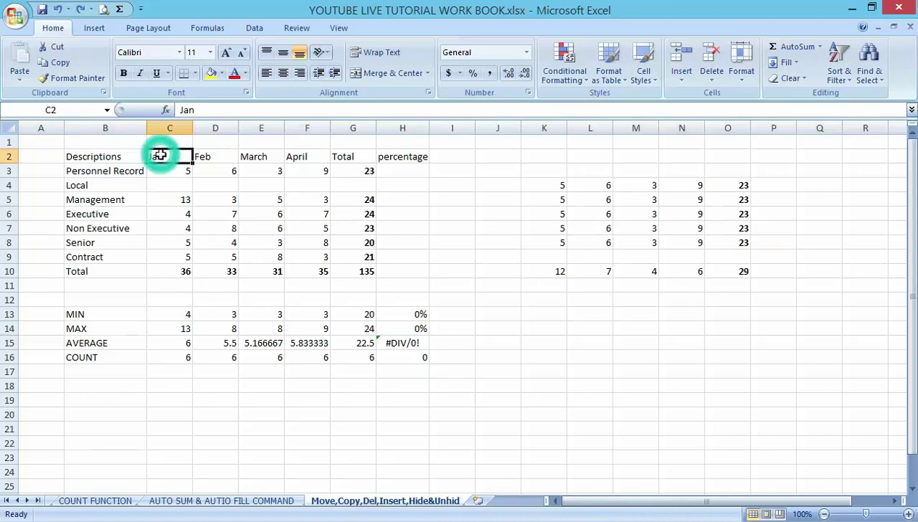
{"action": "key", "text": "shift+Right"}
{"action": "key", "text": "shift+Right"}
{"action": "key", "text": "shift+Right"}
{"action": "key", "text": "shift+Right"}
{"action": "key", "text": "shift+Right"}
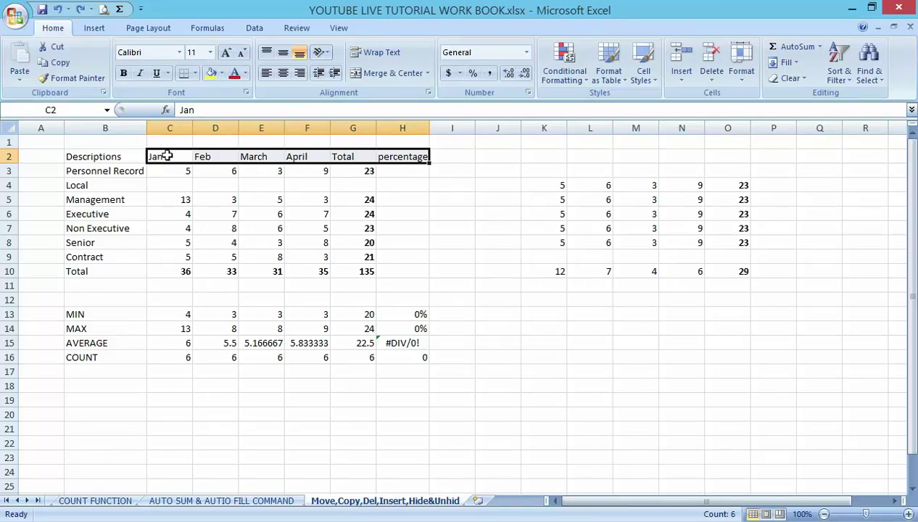
{"action": "left_click", "coordinate": [168, 171]}
Step: Widen columns C through G, from Jan to Total, together to the same larger width
{"action": "left_click", "coordinate": [164, 126]}
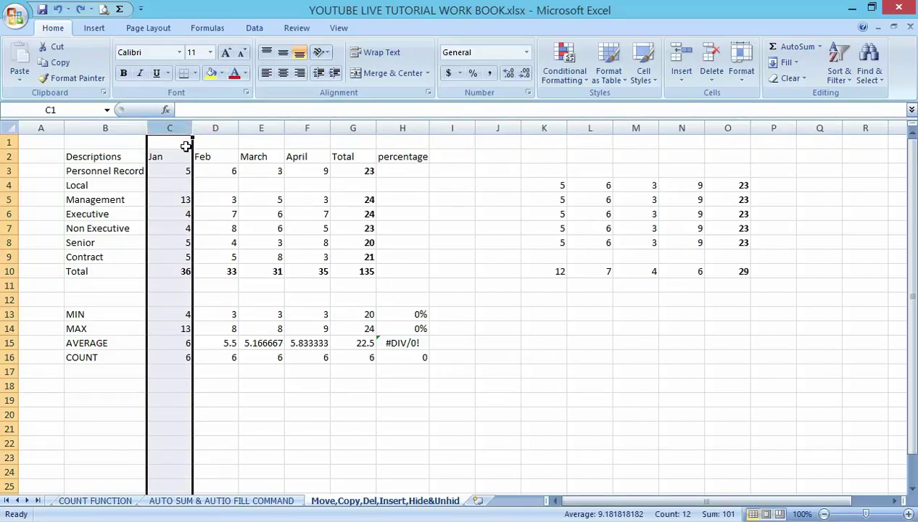
{"action": "key", "text": "shift+Right"}
{"action": "key", "text": "shift+Right"}
{"action": "key", "text": "shift+Right"}
{"action": "key", "text": "shift+Right"}
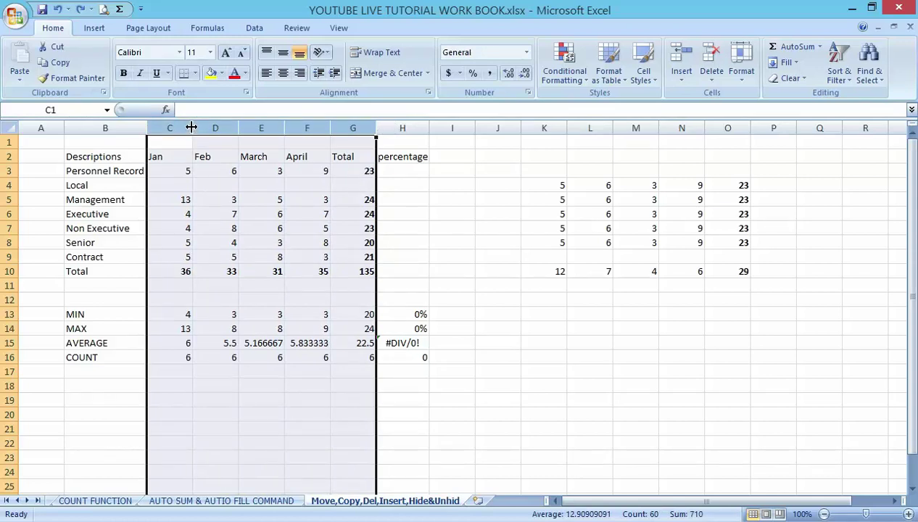
{"action": "left_click_drag", "start_coordinate": [192, 128], "coordinate": [207, 128]}
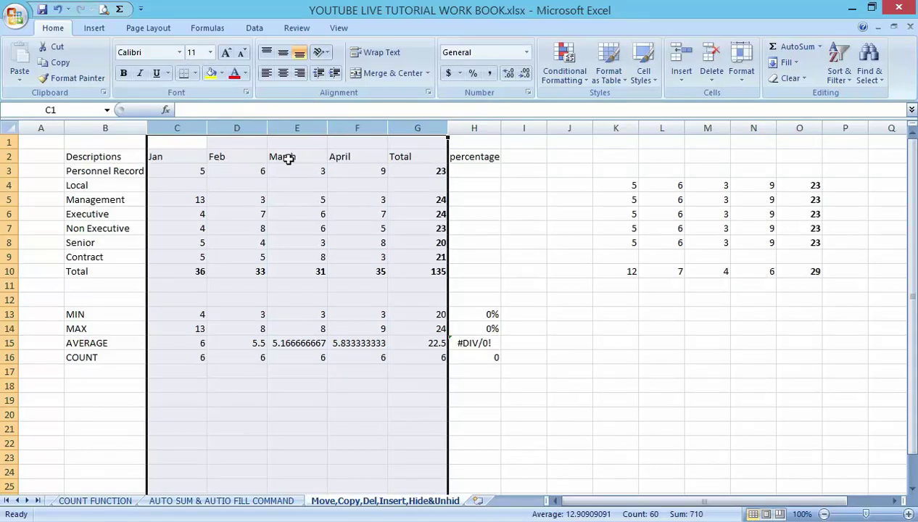
{"action": "left_click_drag", "start_coordinate": [207, 125], "coordinate": [218, 124]}
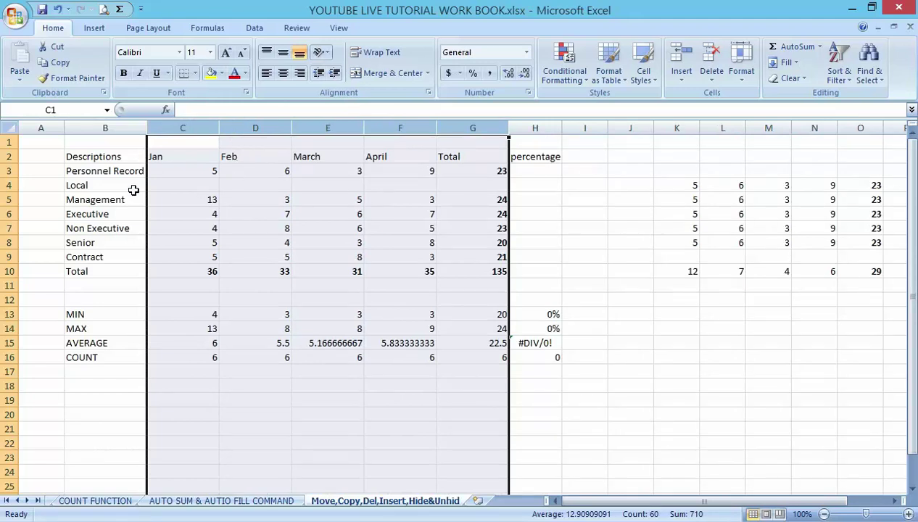
{"action": "left_click", "coordinate": [83, 201]}
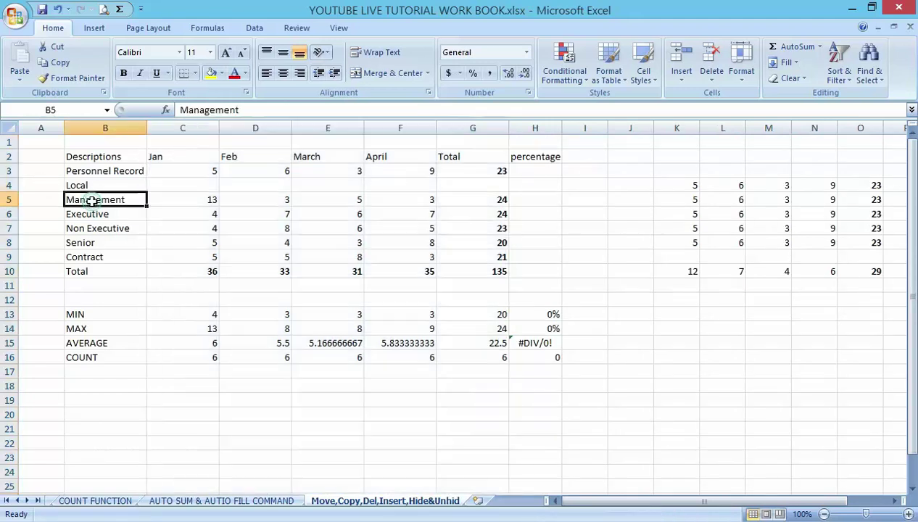
Step: Increase the height of rows 2 through 9, from Descriptions to Contract, together to about twice their size
{"action": "left_click", "coordinate": [10, 157]}
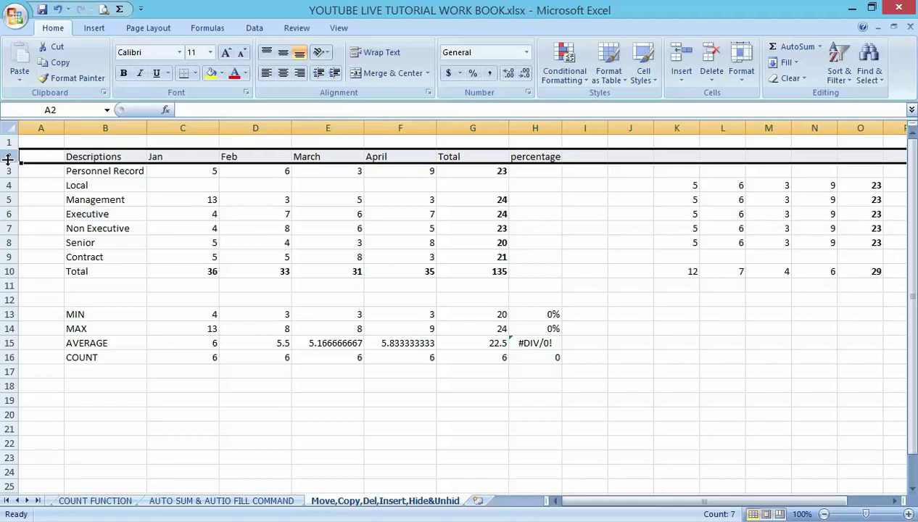
{"action": "key", "text": "shift+Down"}
{"action": "key", "text": "shift+Down"}
{"action": "key", "text": "shift+Down"}
{"action": "key", "text": "shift+Down"}
{"action": "key", "text": "shift+Down"}
{"action": "key", "text": "shift+Down"}
{"action": "key", "text": "shift+Down"}
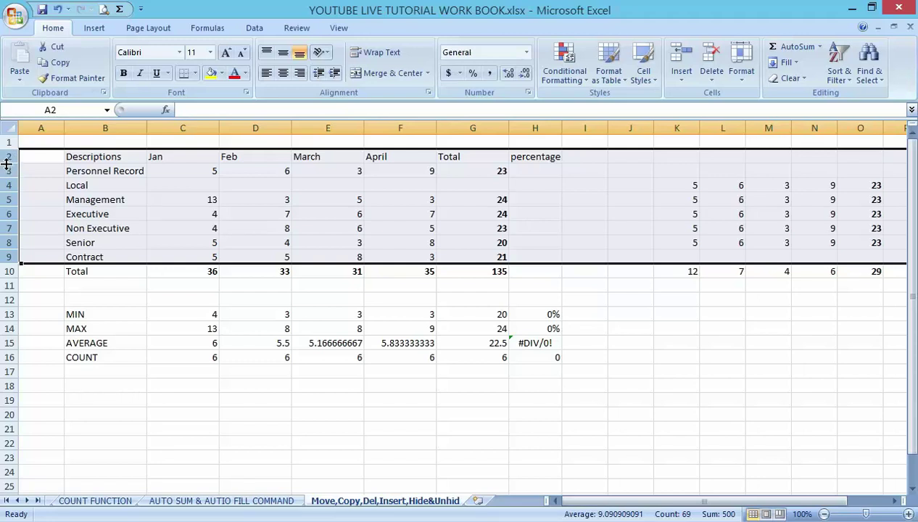
{"action": "left_click_drag", "start_coordinate": [6, 164], "coordinate": [8, 181]}
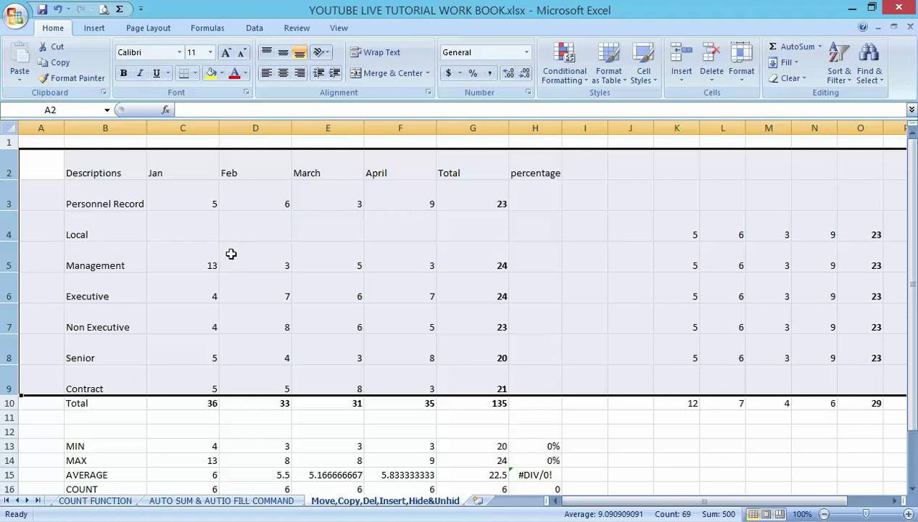
{"action": "left_click", "coordinate": [340, 234]}
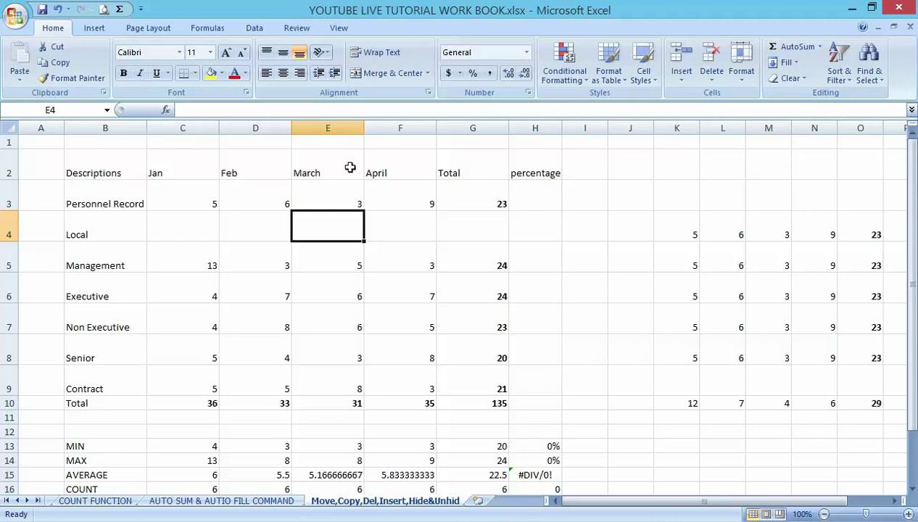
Step: Hide the entire Jan column (C) of the staff record table
{"action": "left_click", "coordinate": [182, 127]}
{"action": "right_click", "coordinate": [185, 129]}
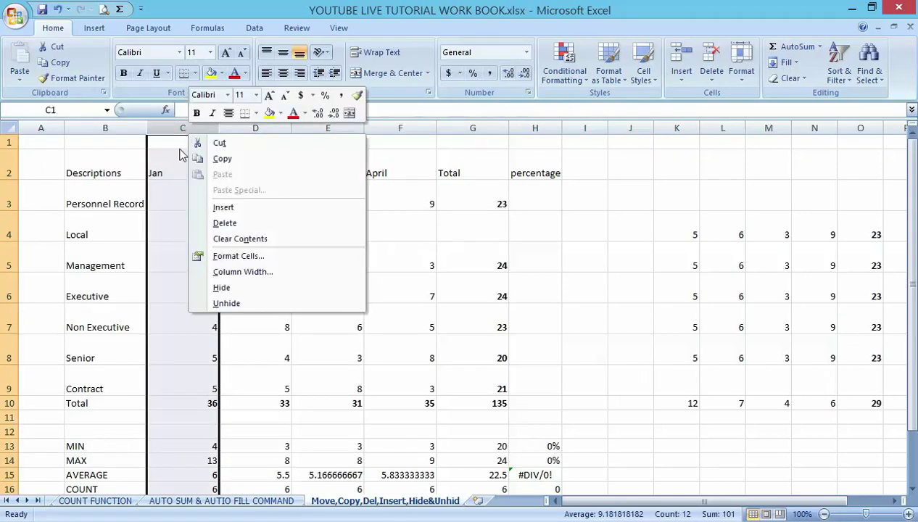
{"action": "left_click", "coordinate": [236, 288]}
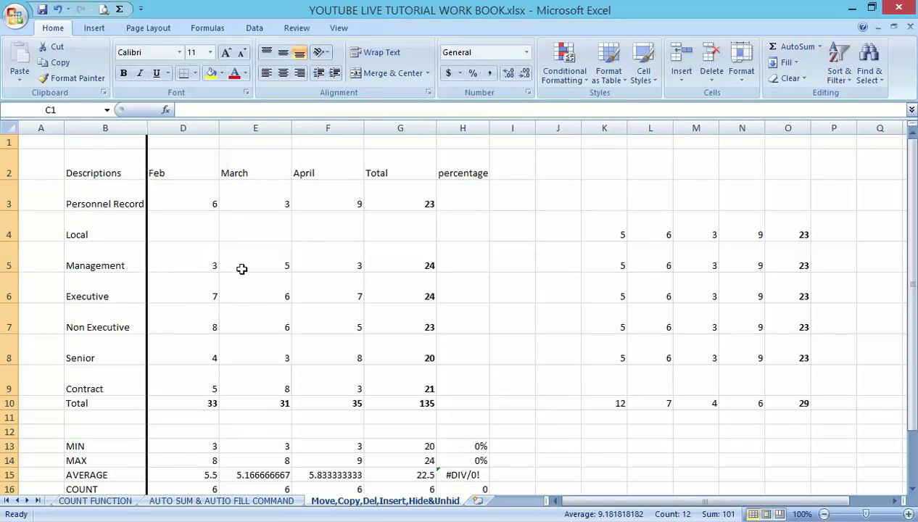
Step: Hide the entire Management row (5) of the staff record table
{"action": "left_click", "coordinate": [11, 261]}
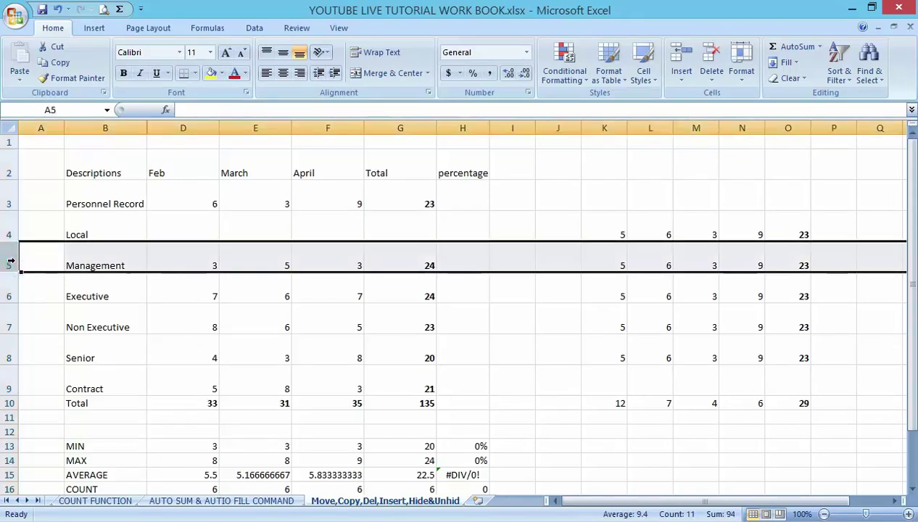
{"action": "right_click", "coordinate": [11, 261]}
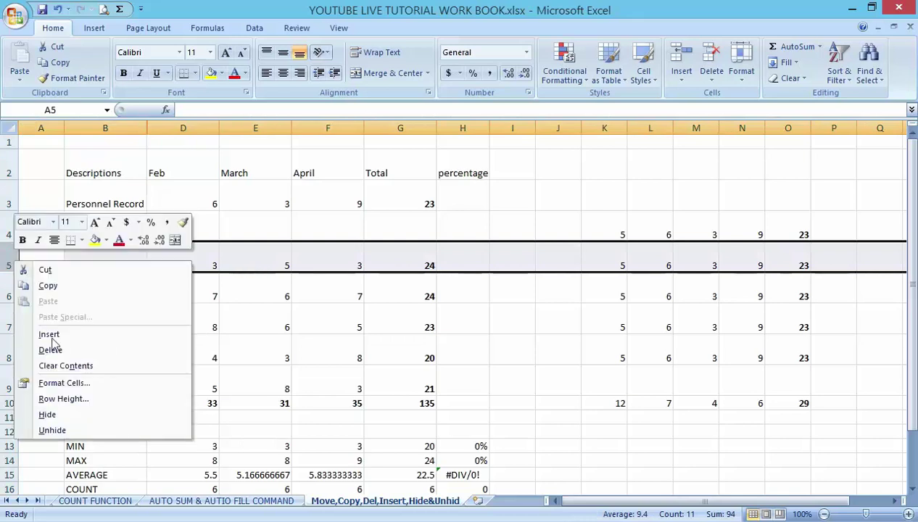
{"action": "left_click", "coordinate": [64, 416]}
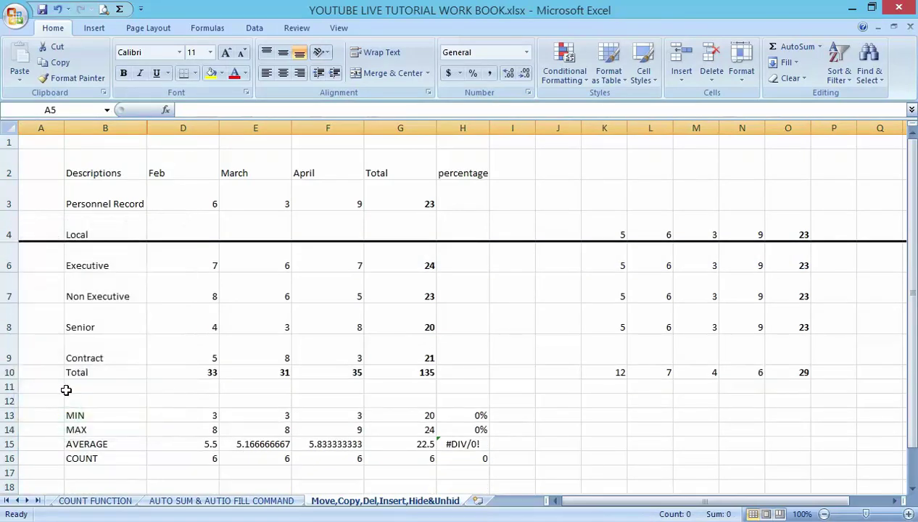